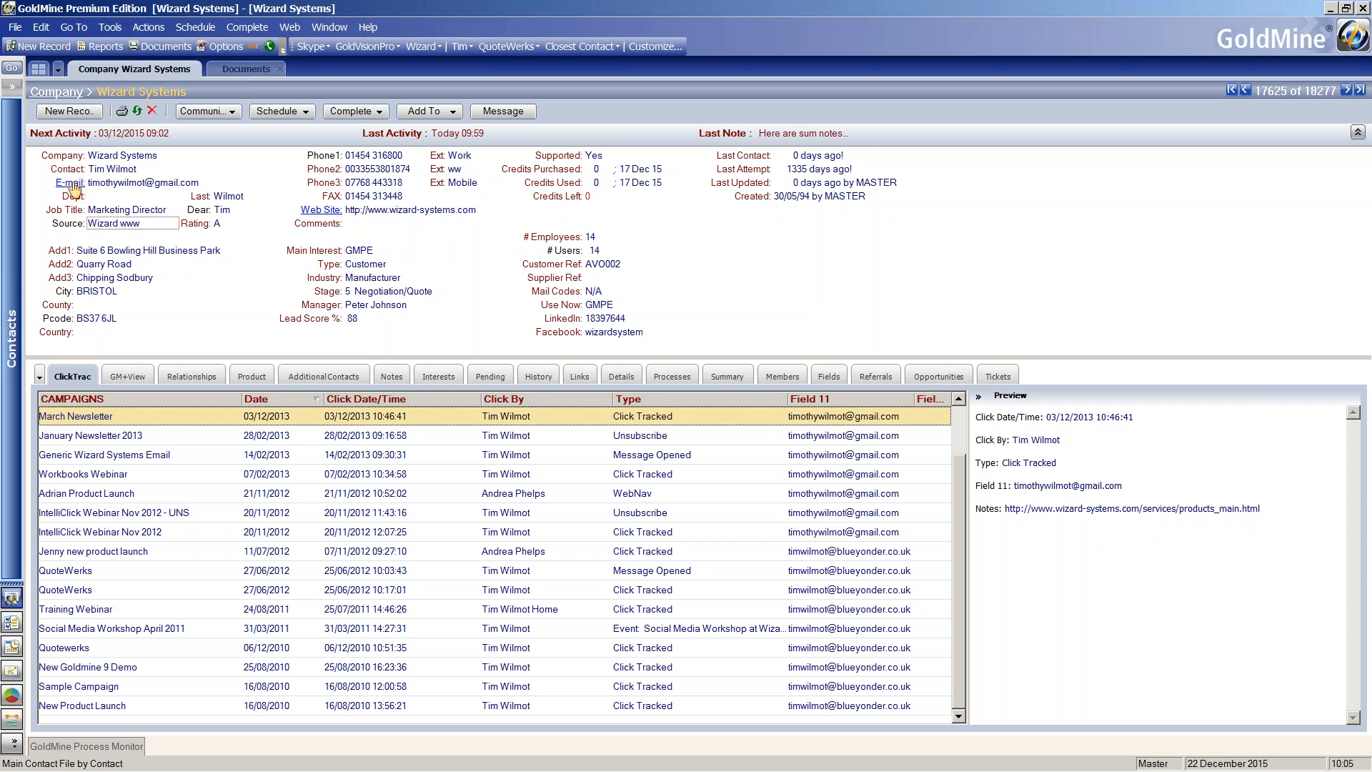
# Start an e-mail to the Wizard Systems contact and apply the GoldMine template to it.
pyautogui.click(72, 183)
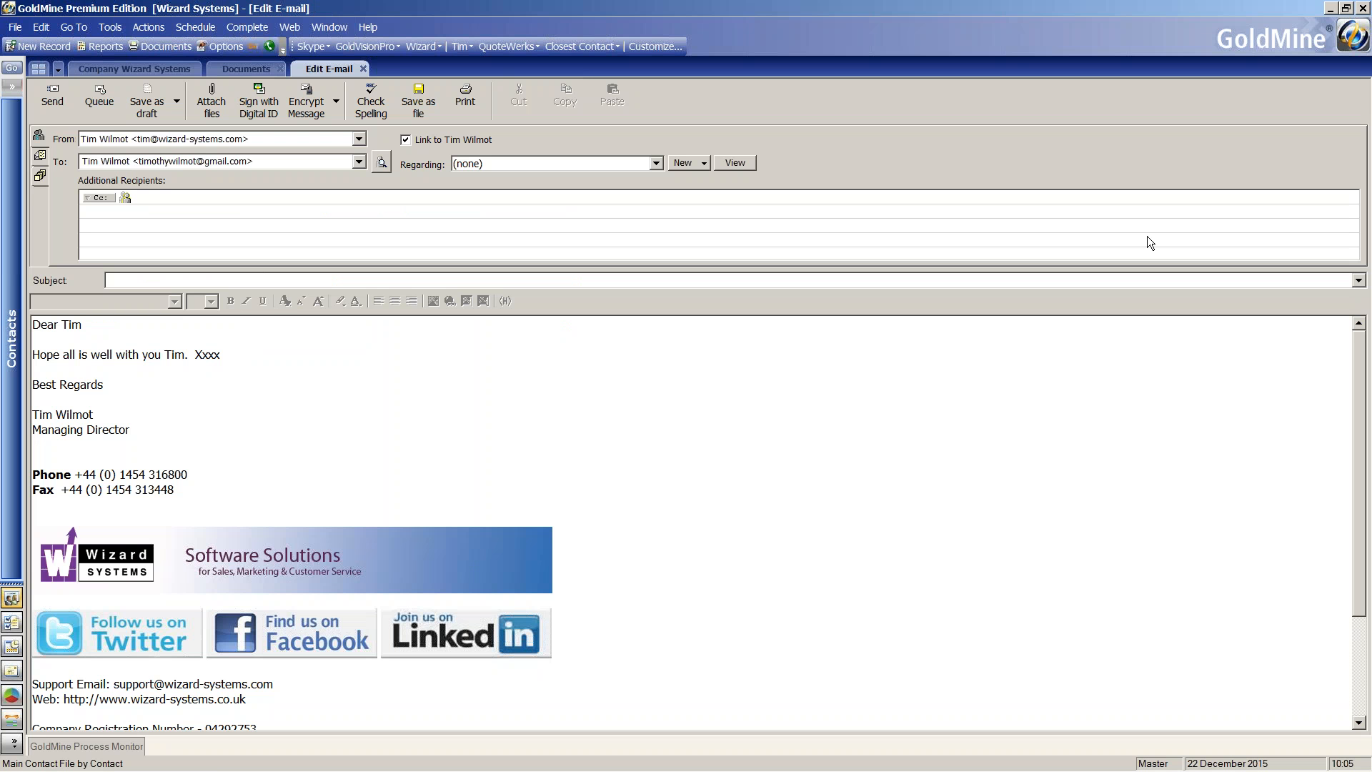
pyautogui.click(1359, 282)
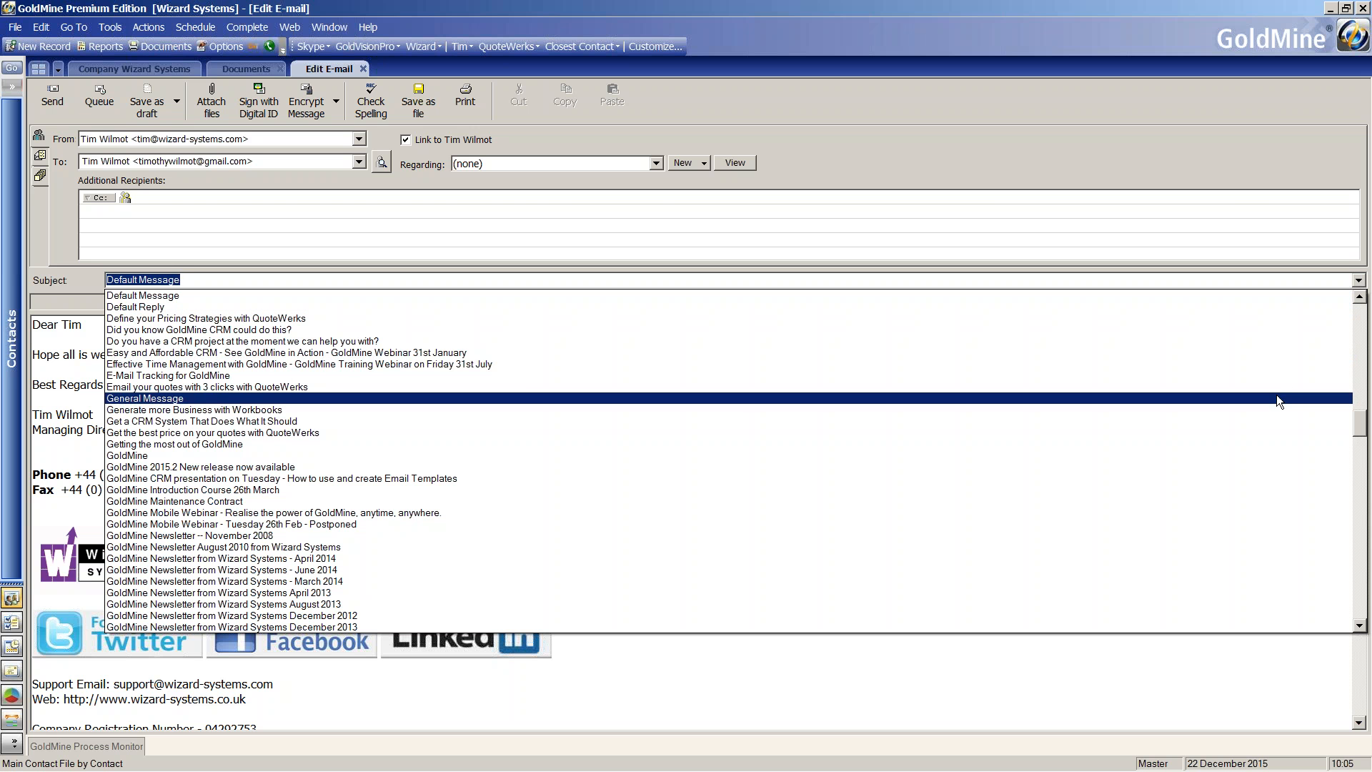
pyautogui.click(1264, 456)
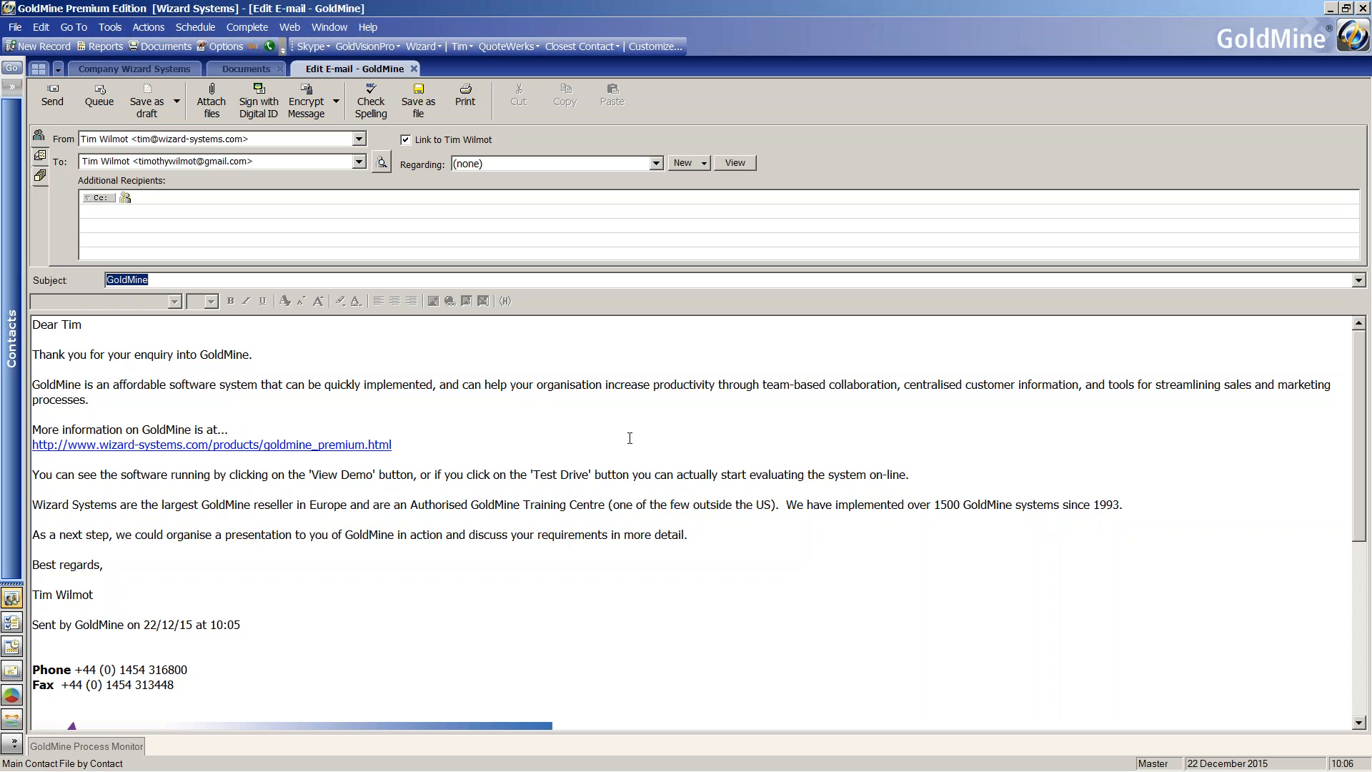
# Examine the greeting, sign-off and signature in the templated message, and close it without saving a draft.
pyautogui.moveTo(85, 326); pyautogui.dragTo(58, 327)
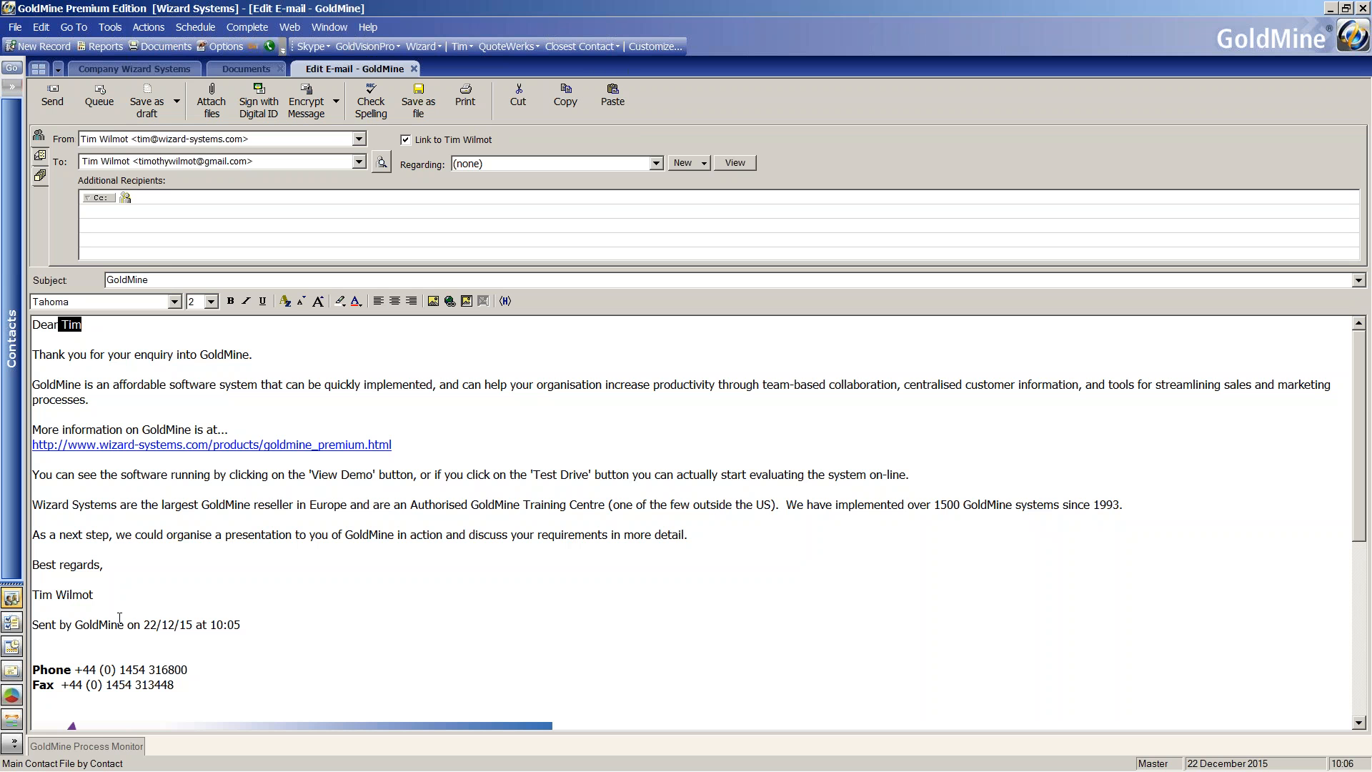
pyautogui.moveTo(252, 627); pyautogui.dragTo(38, 593)
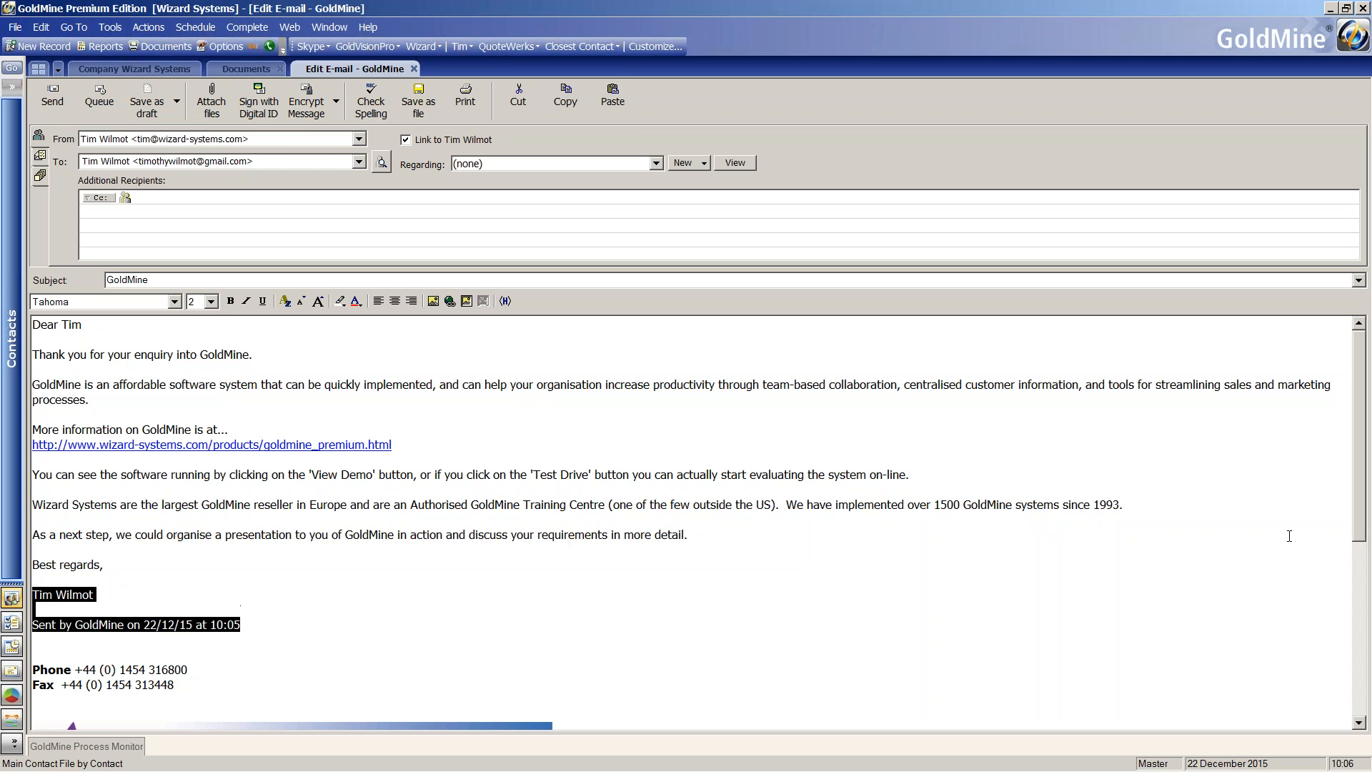
pyautogui.scroll(-3, 1175, 564)
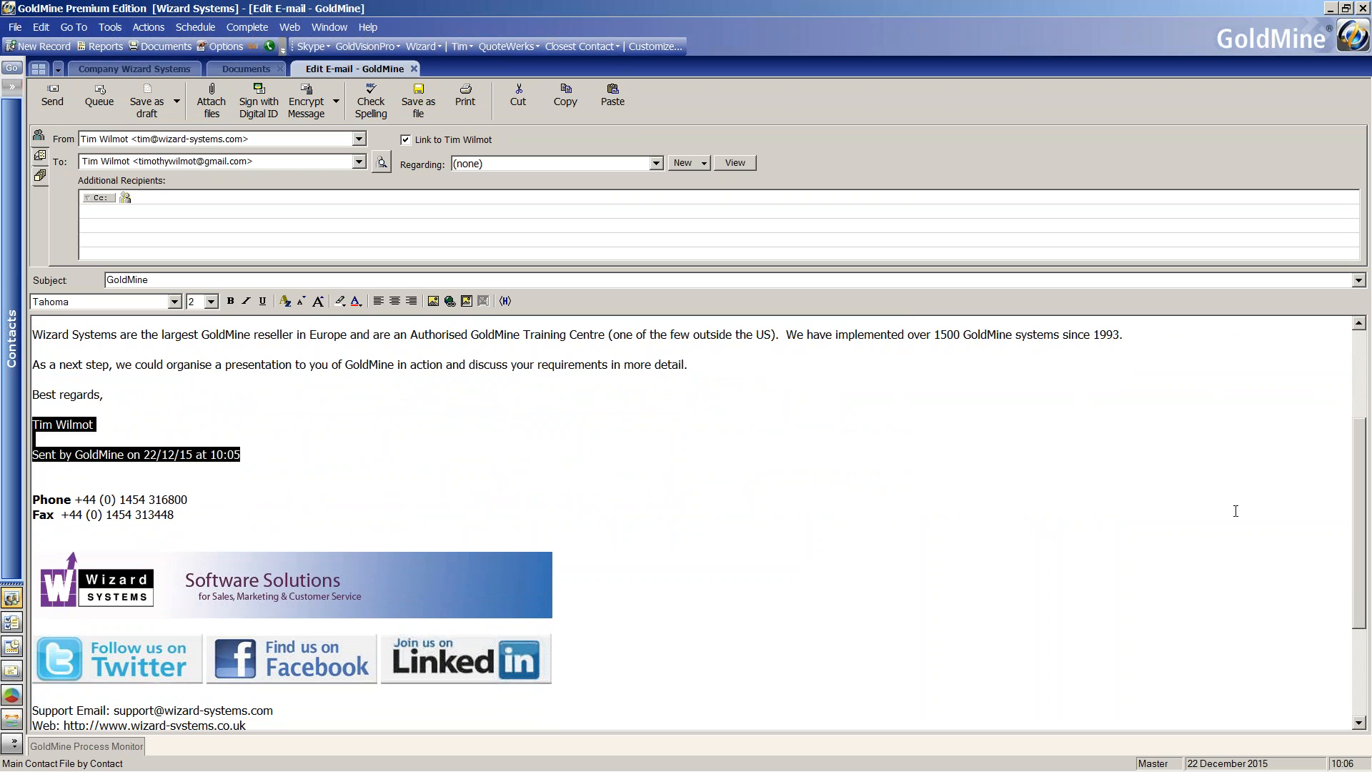
pyautogui.moveTo(1362, 459); pyautogui.dragTo(1364, 370)
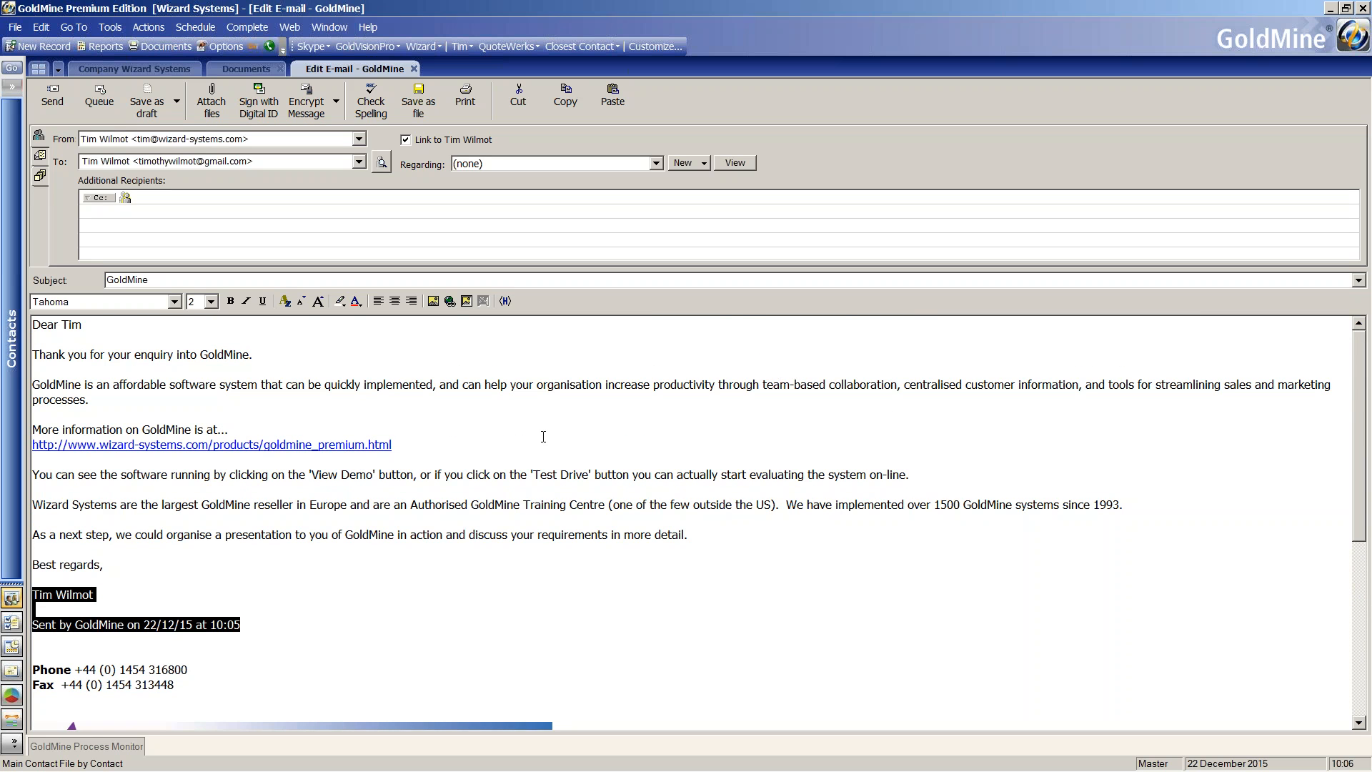
pyautogui.click(415, 73)
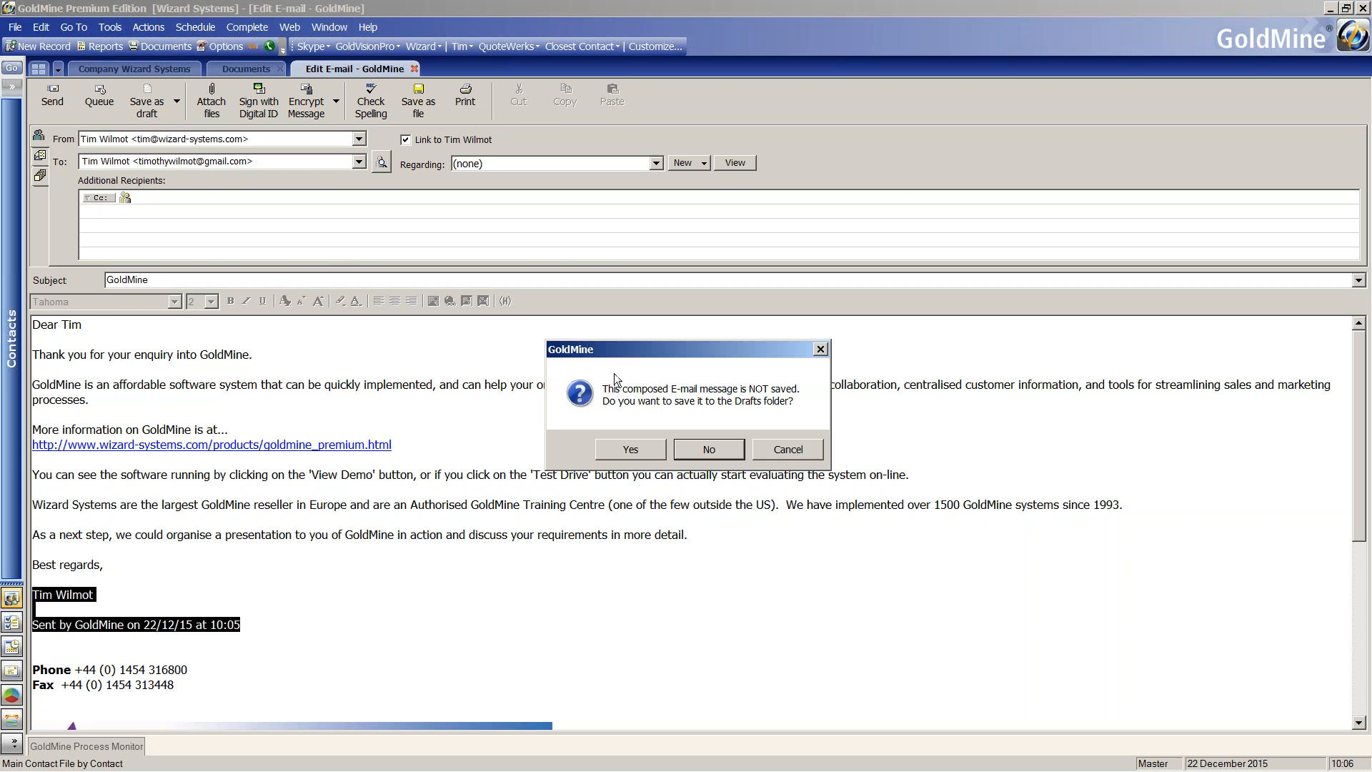
pyautogui.click(684, 449)
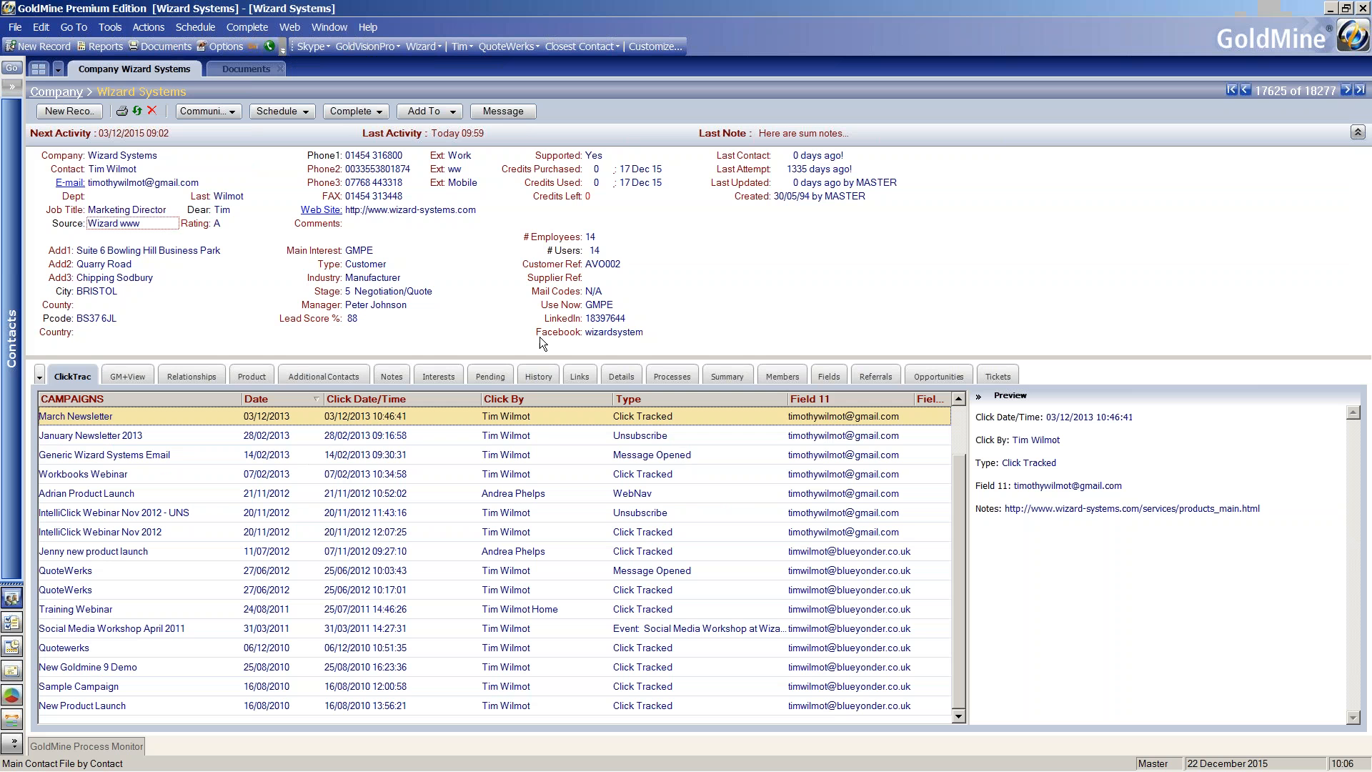
# Create a new e-mail template among the document templates with the subject "Happy Xmas".
pyautogui.click(253, 65)
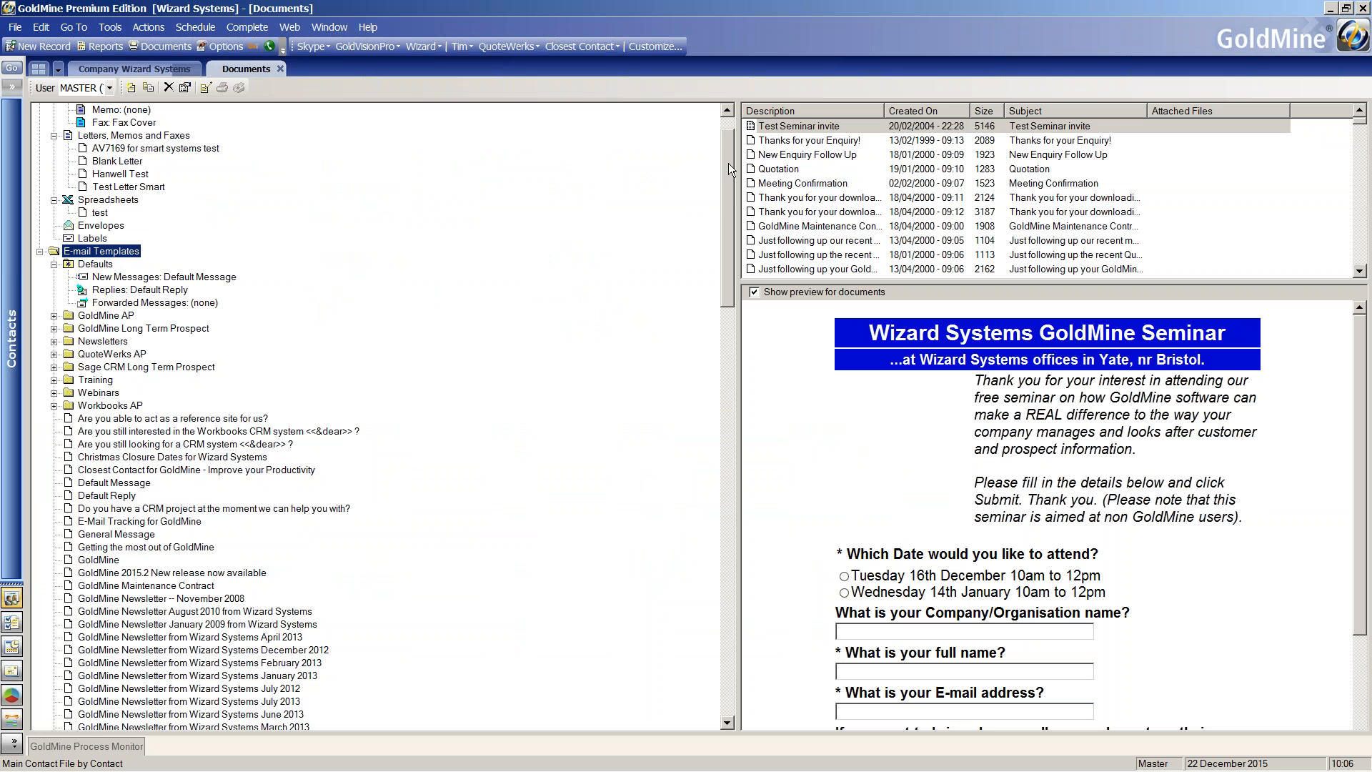
pyautogui.moveTo(728, 163); pyautogui.dragTo(731, 149)
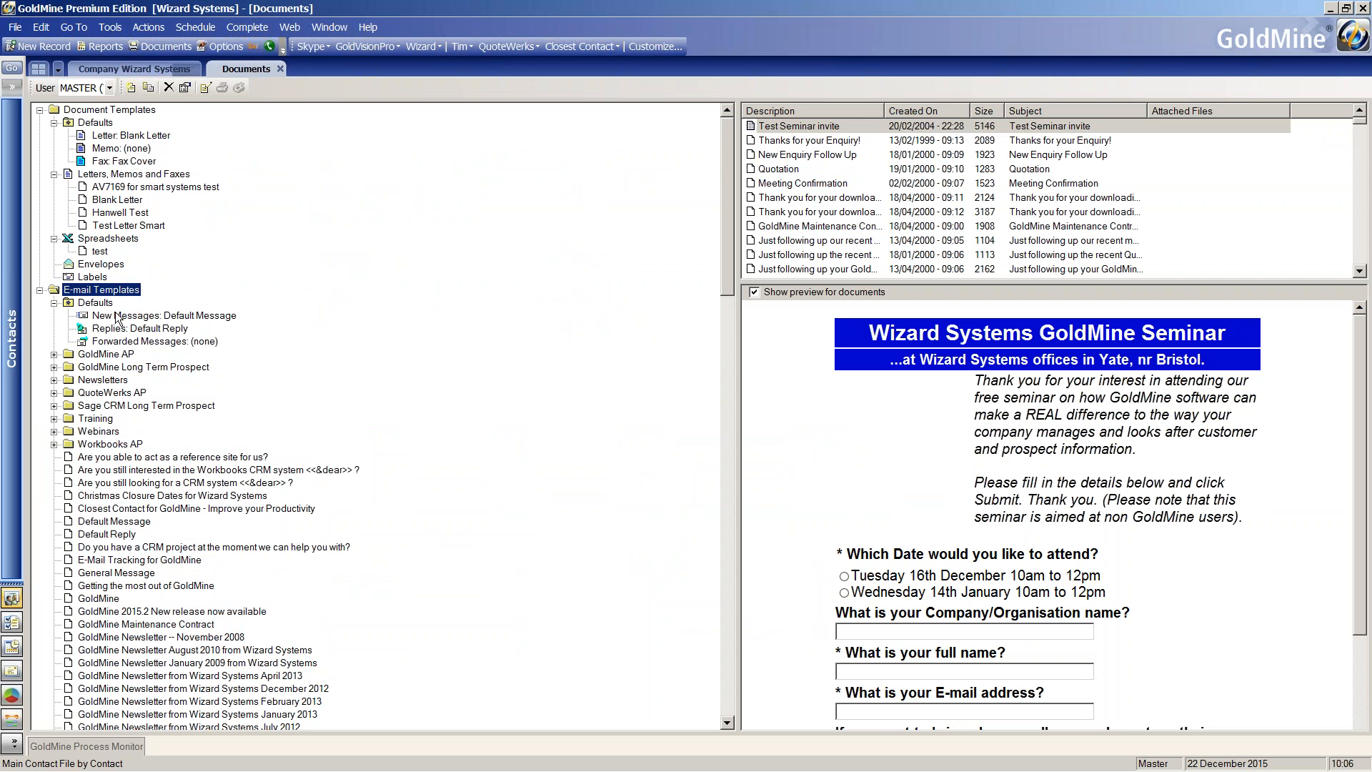
pyautogui.click(54, 381)
pyautogui.click(55, 380)
pyautogui.click(131, 89)
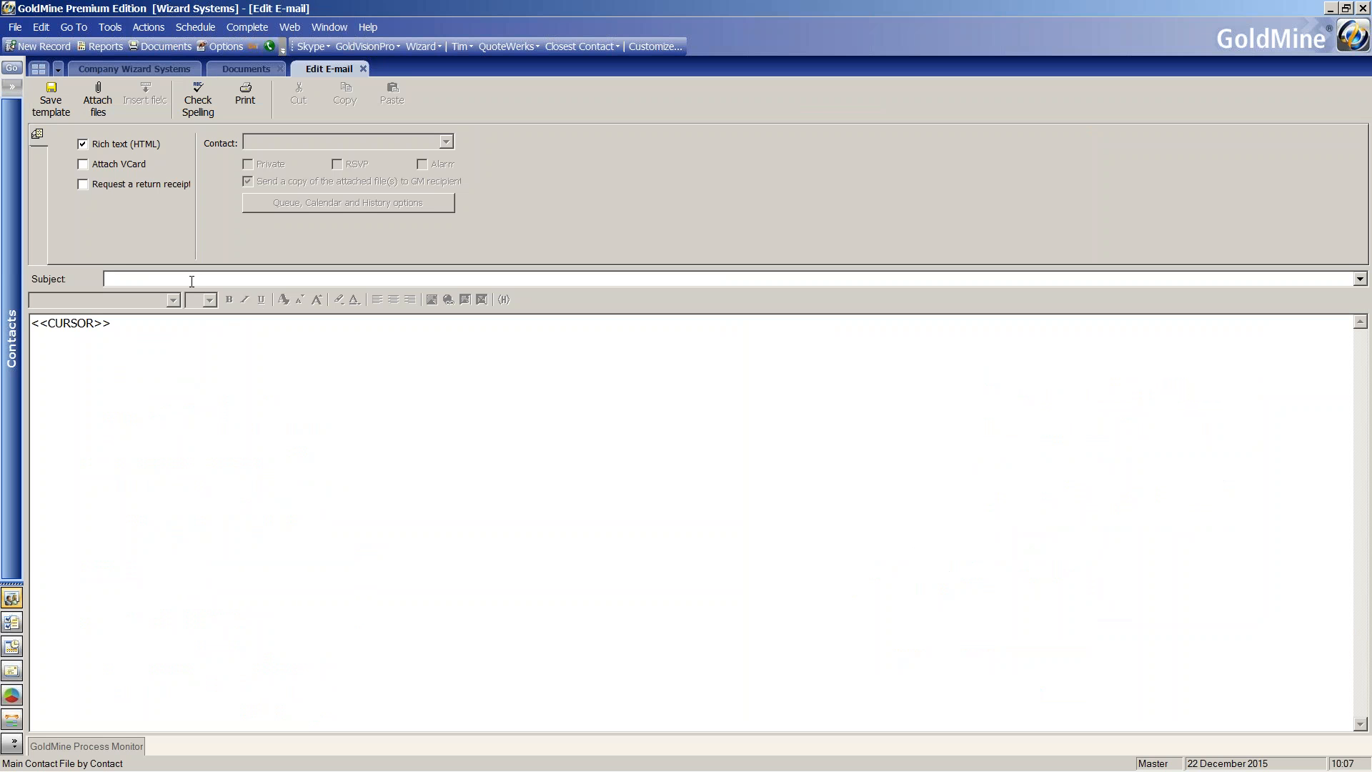
pyautogui.click(192, 279)
pyautogui.write('Happy Xmas')
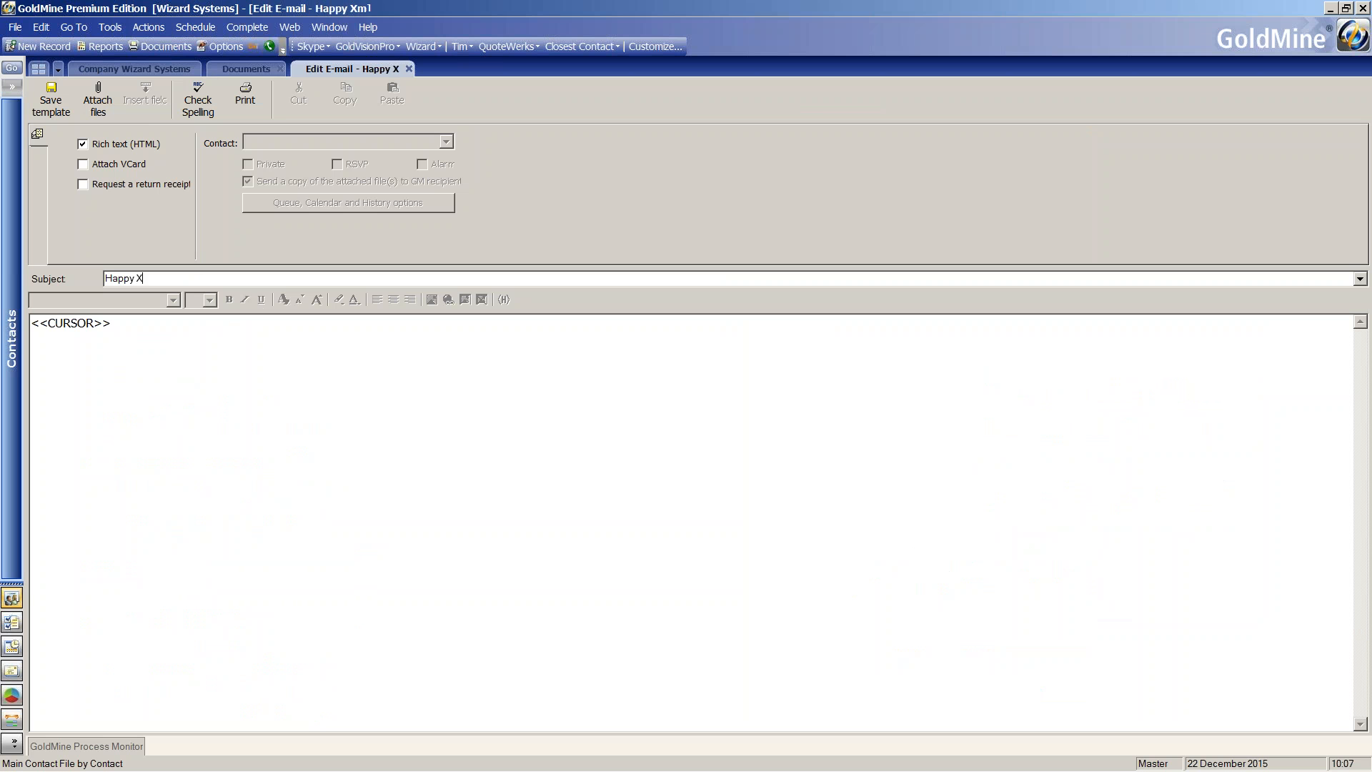
# Replace the template's cursor placeholder with the greeting "Dear" followed by the contact's Dear merge field.
pyautogui.click(132, 324)
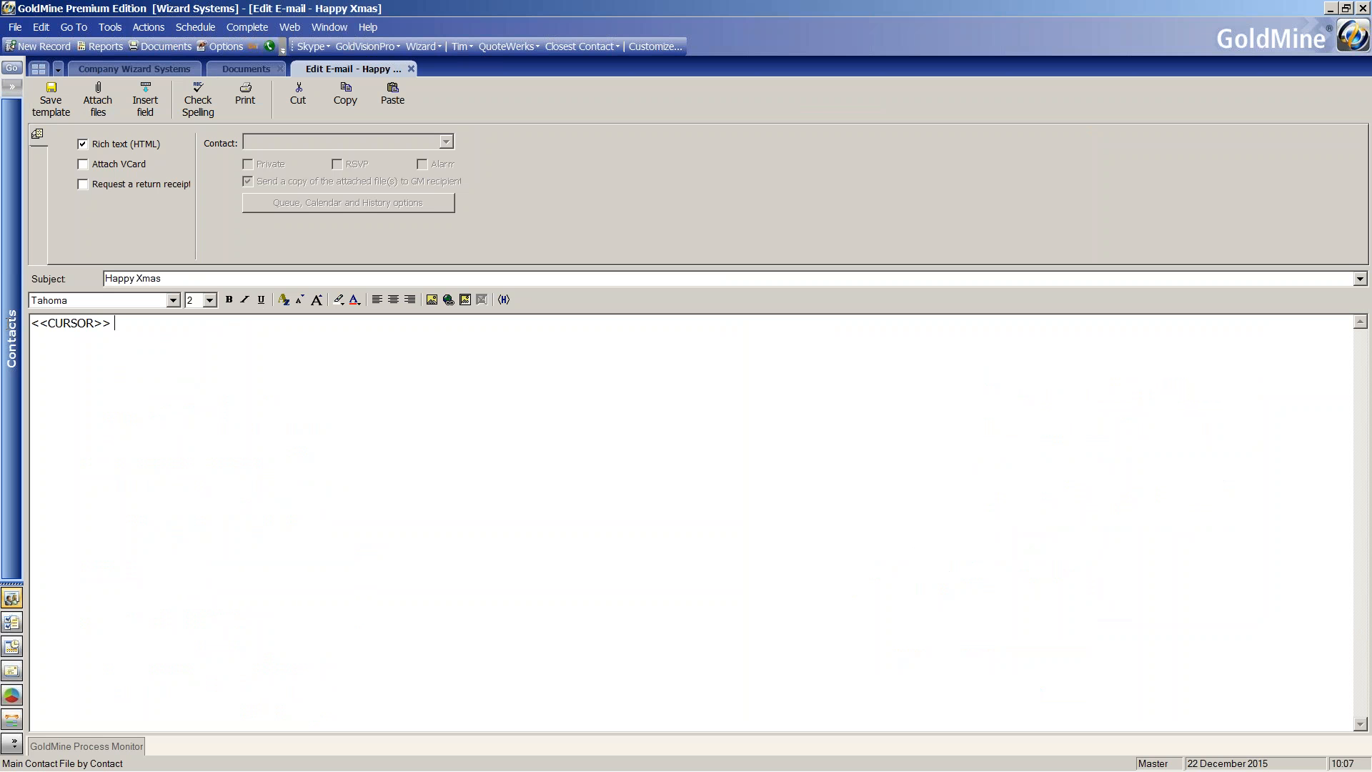
pyautogui.hotkey('ctrl', 'a')
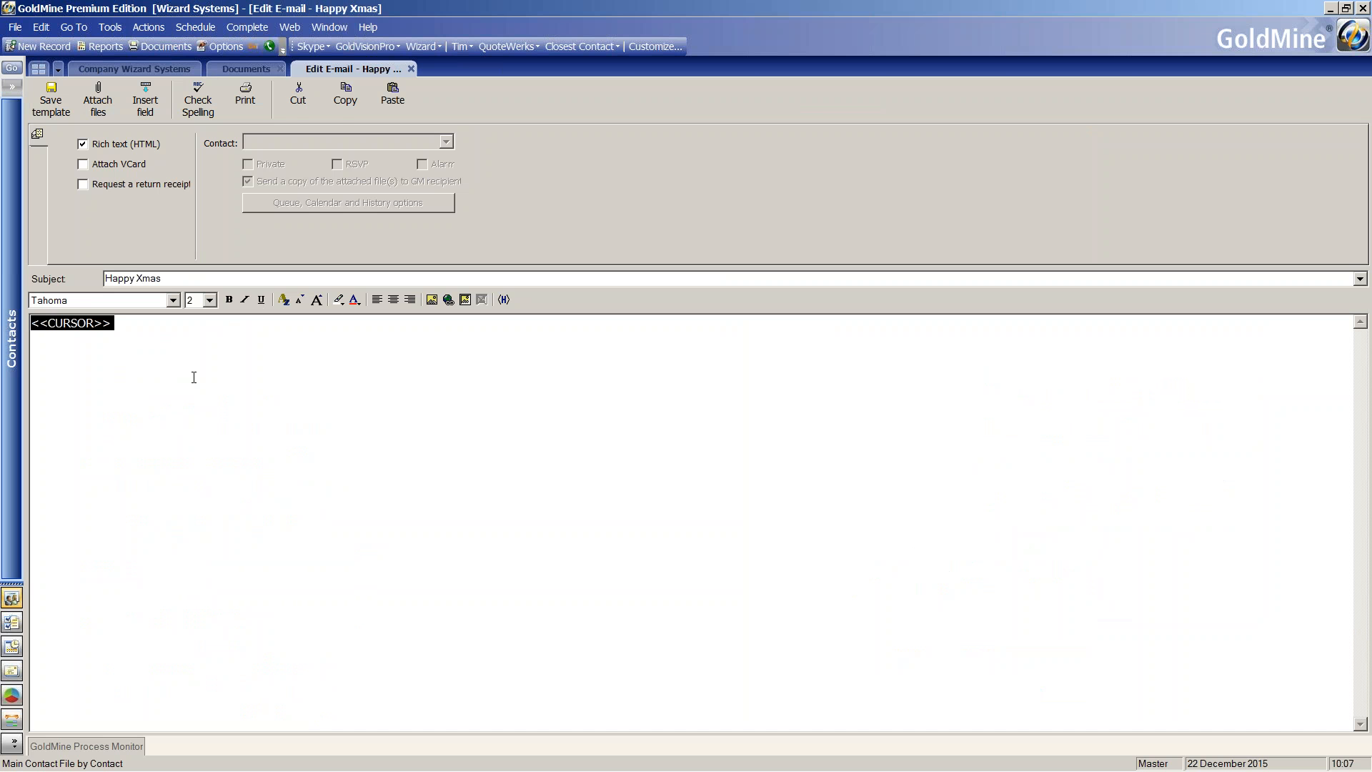
pyautogui.write('Dear')
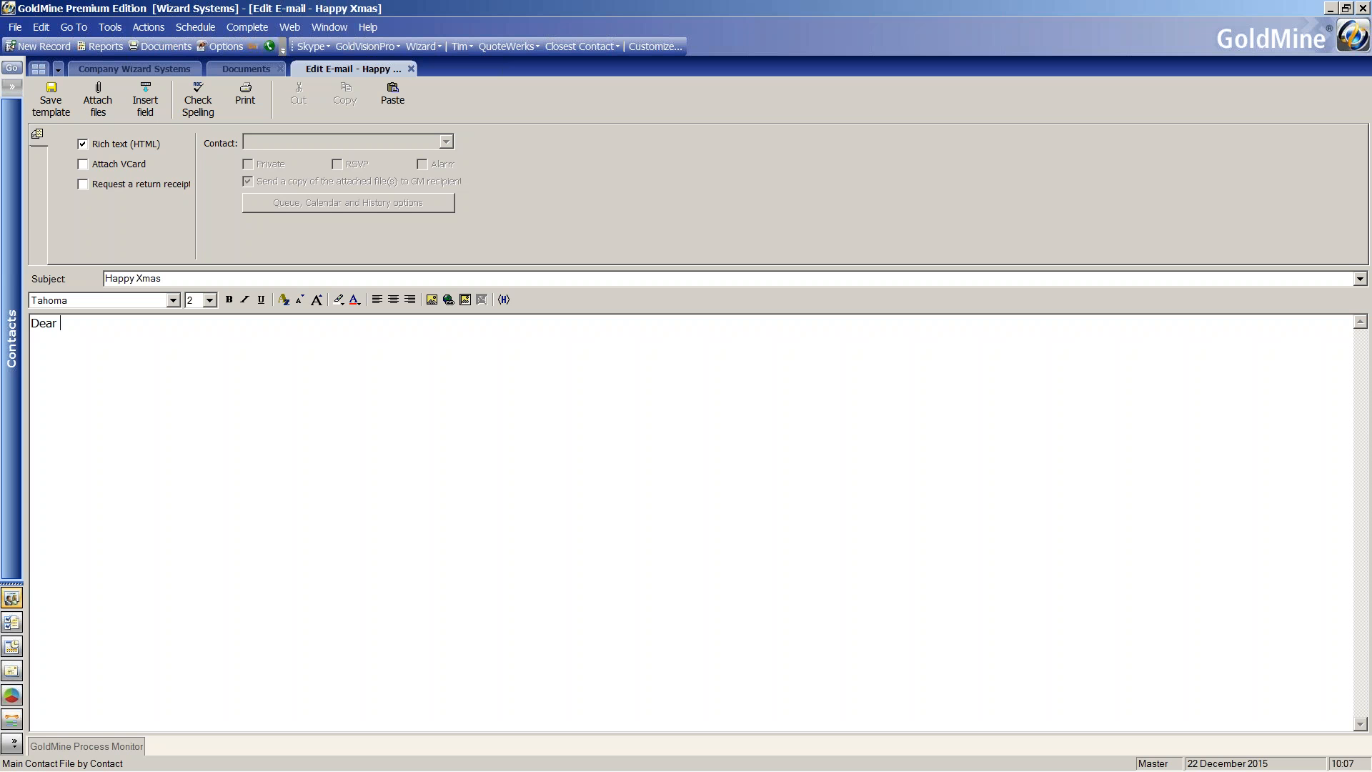
pyautogui.click(158, 110)
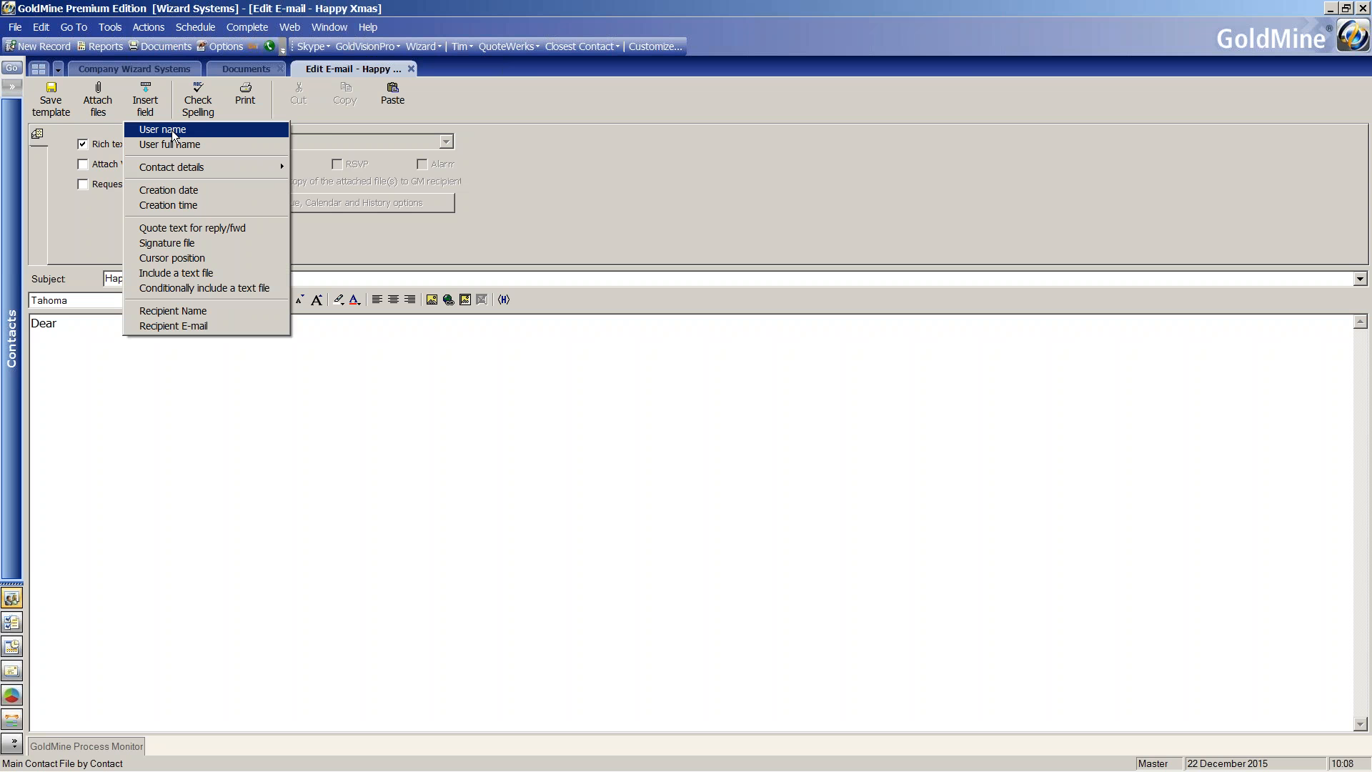
pyautogui.moveTo(182, 165)
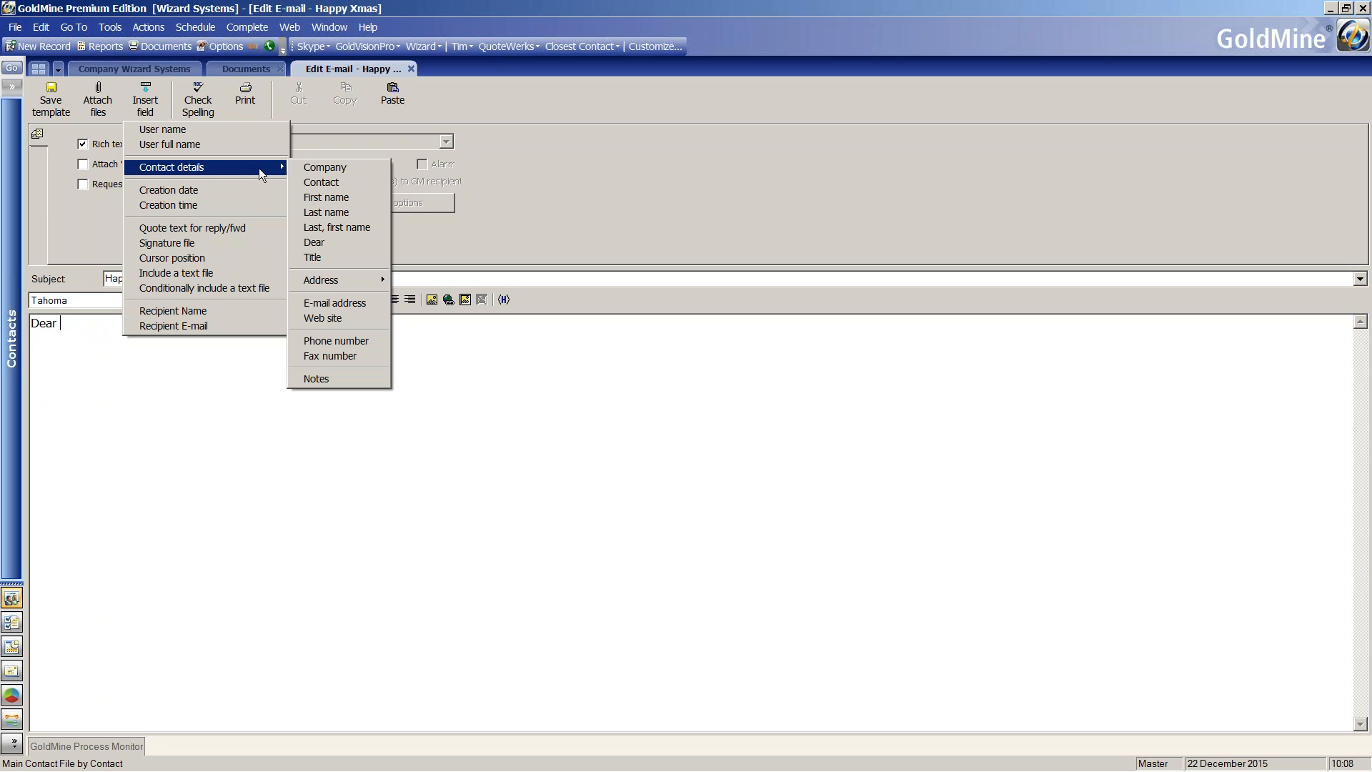
pyautogui.click(328, 242)
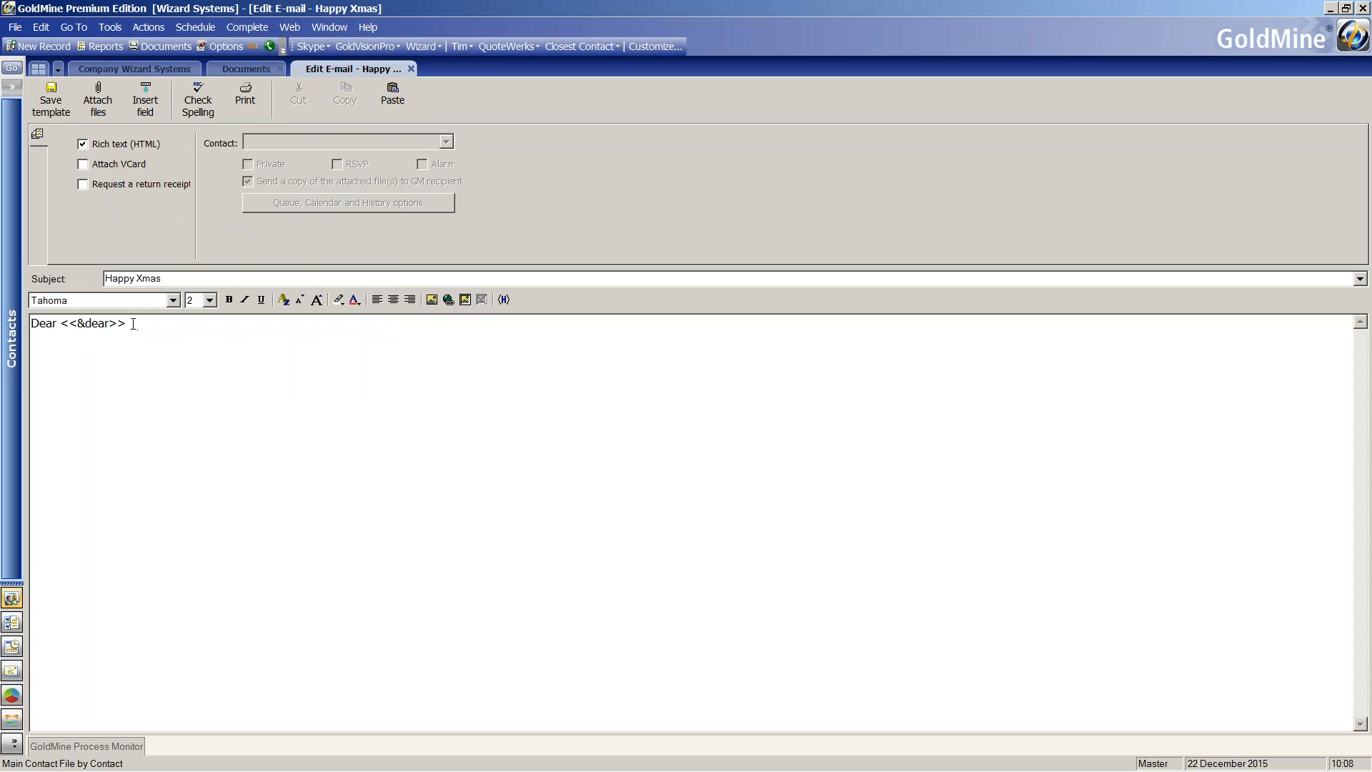
# Add the body line "Happy Xmas" below the greeting in the template.
pyautogui.press('Return')
pyautogui.press('Return')
pyautogui.write('Happy Xmas')
pyautogui.press('Return')
# Insert the signature file field below the body text and save the template.
pyautogui.click(150, 107)
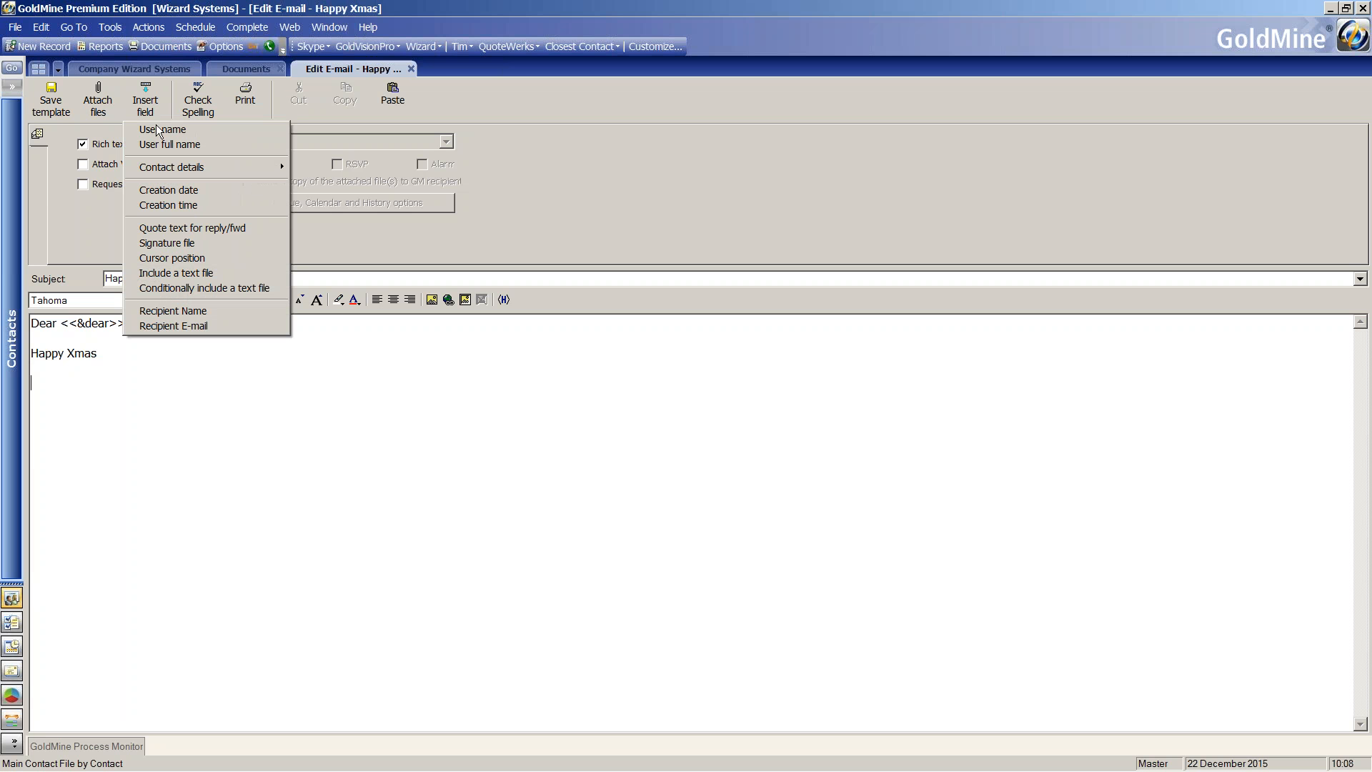
pyautogui.click(182, 244)
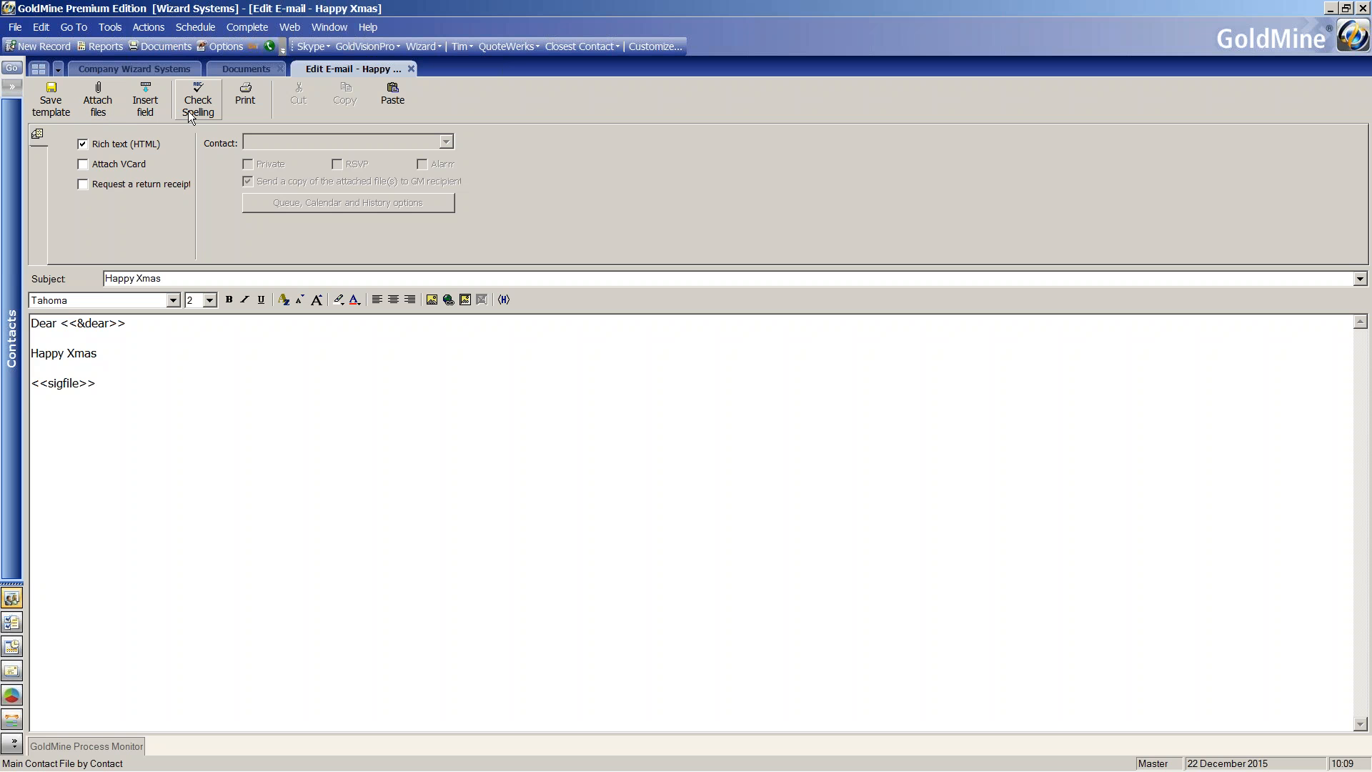
pyautogui.click(50, 104)
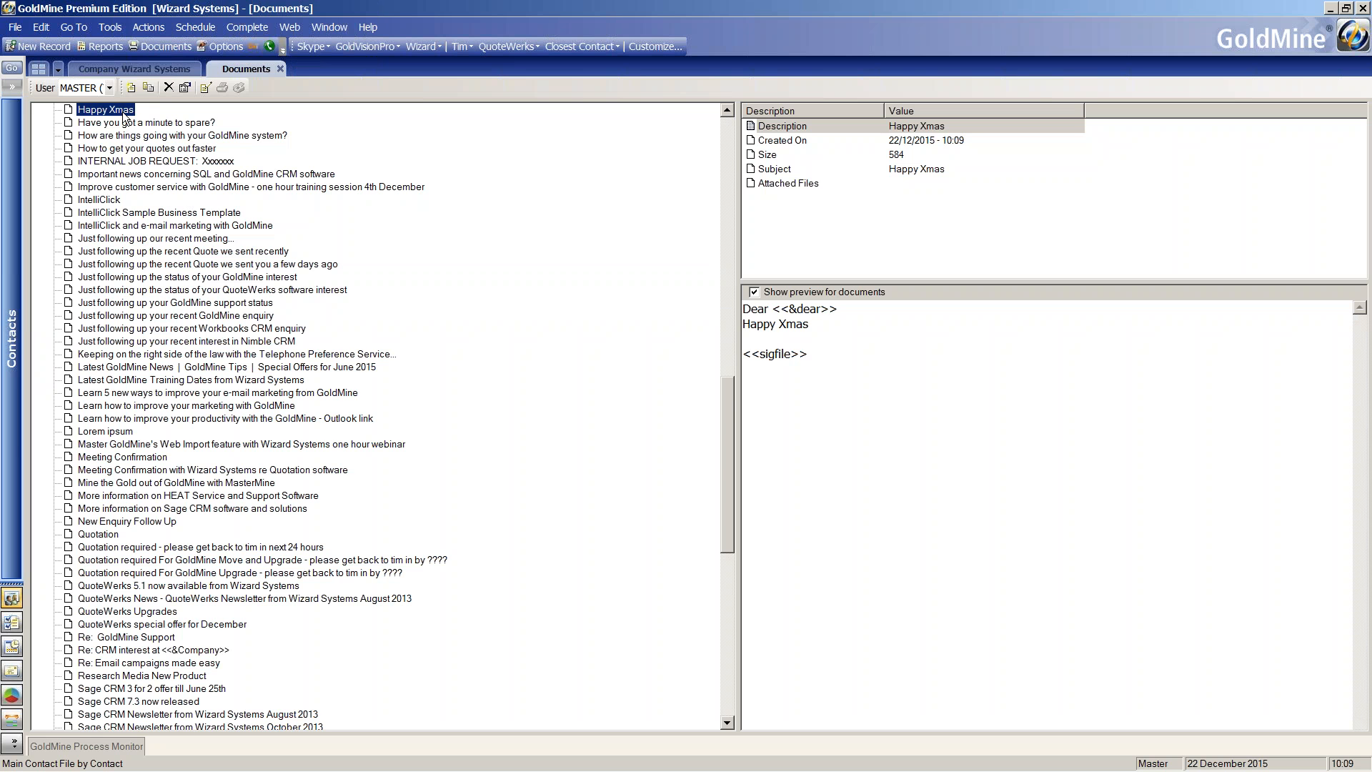
# Start a new e-mail to the Wizard Systems contact and apply the Happy Xmas template.
pyautogui.click(133, 69)
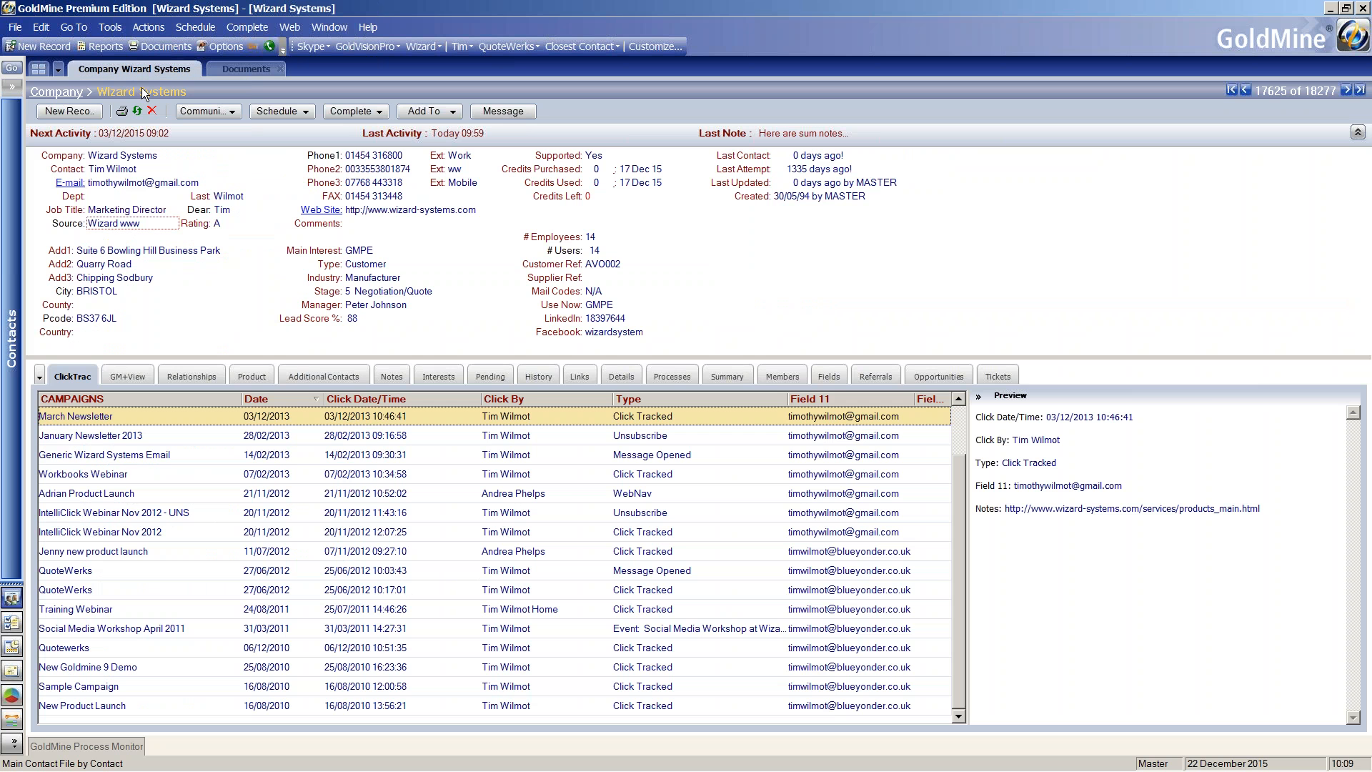
pyautogui.click(72, 185)
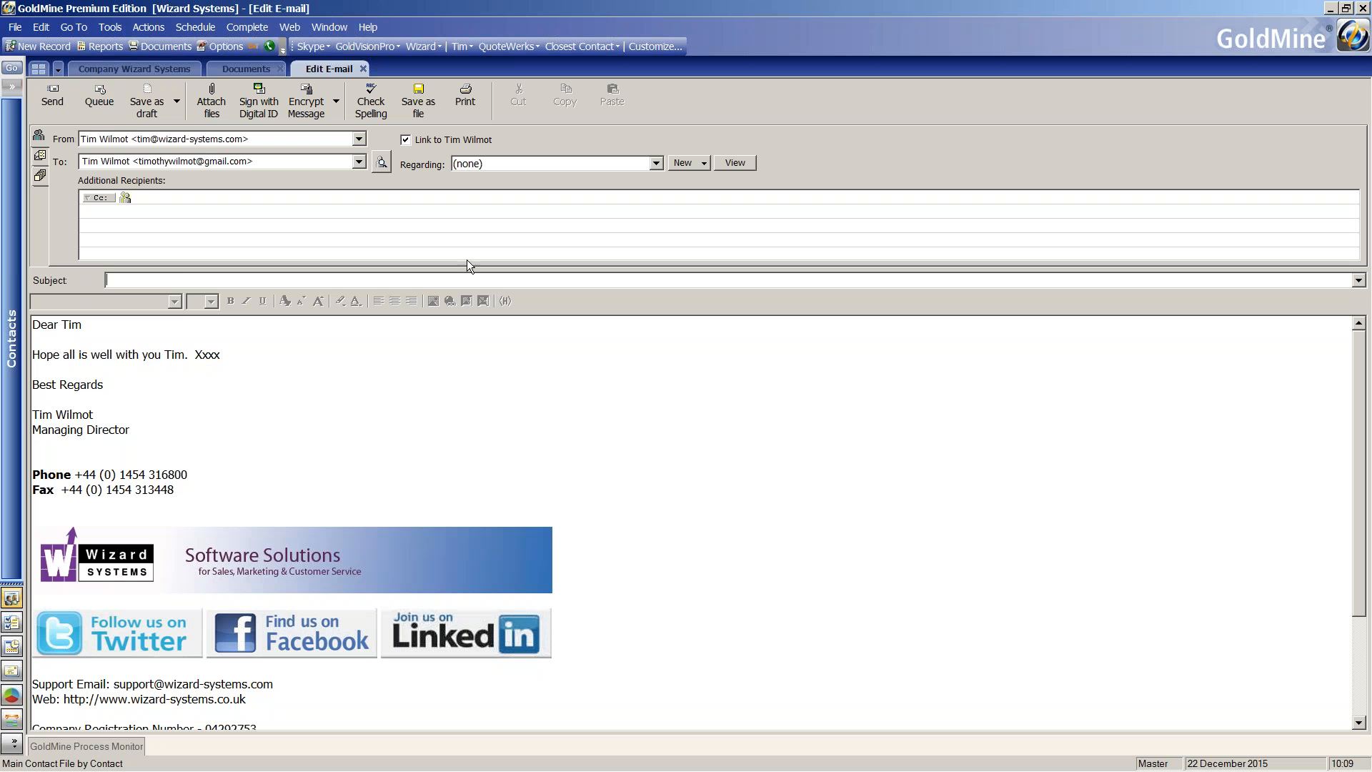
pyautogui.click(1359, 282)
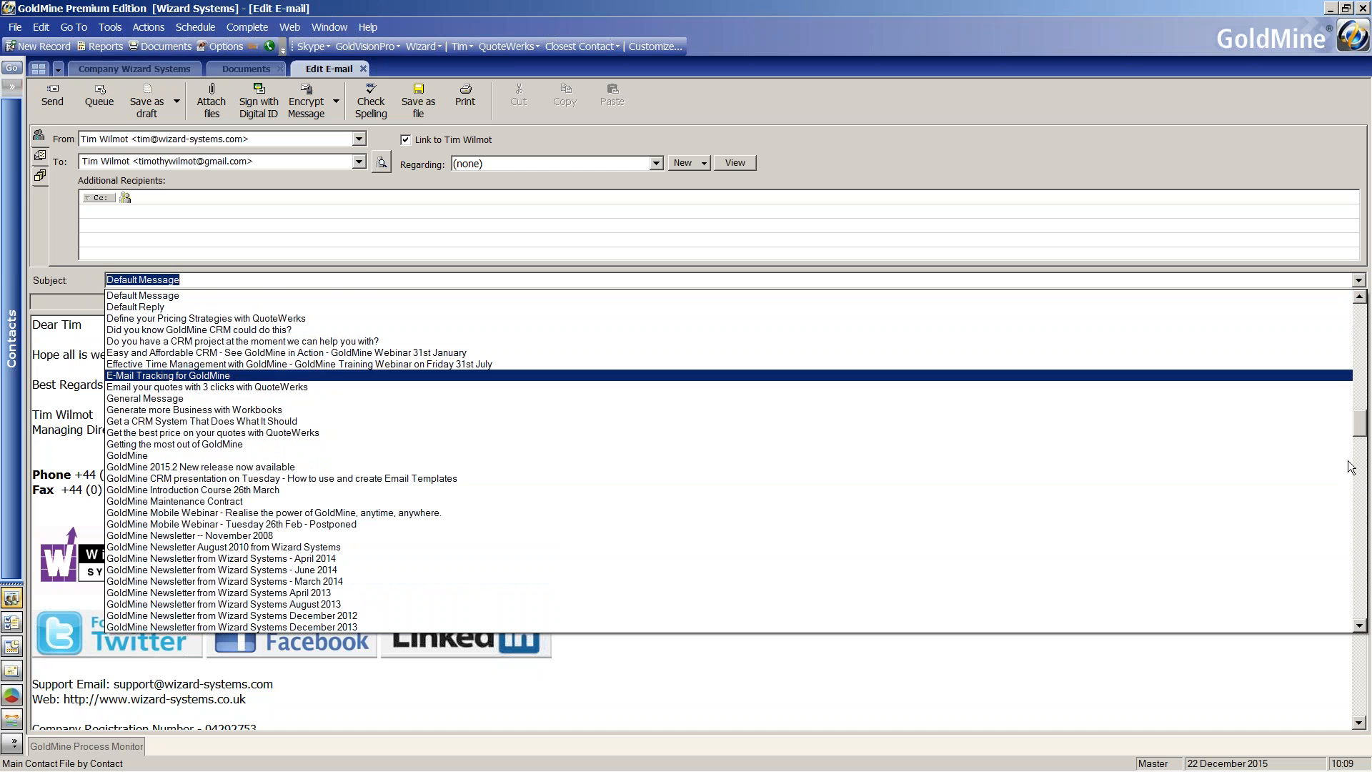
pyautogui.click(1362, 538)
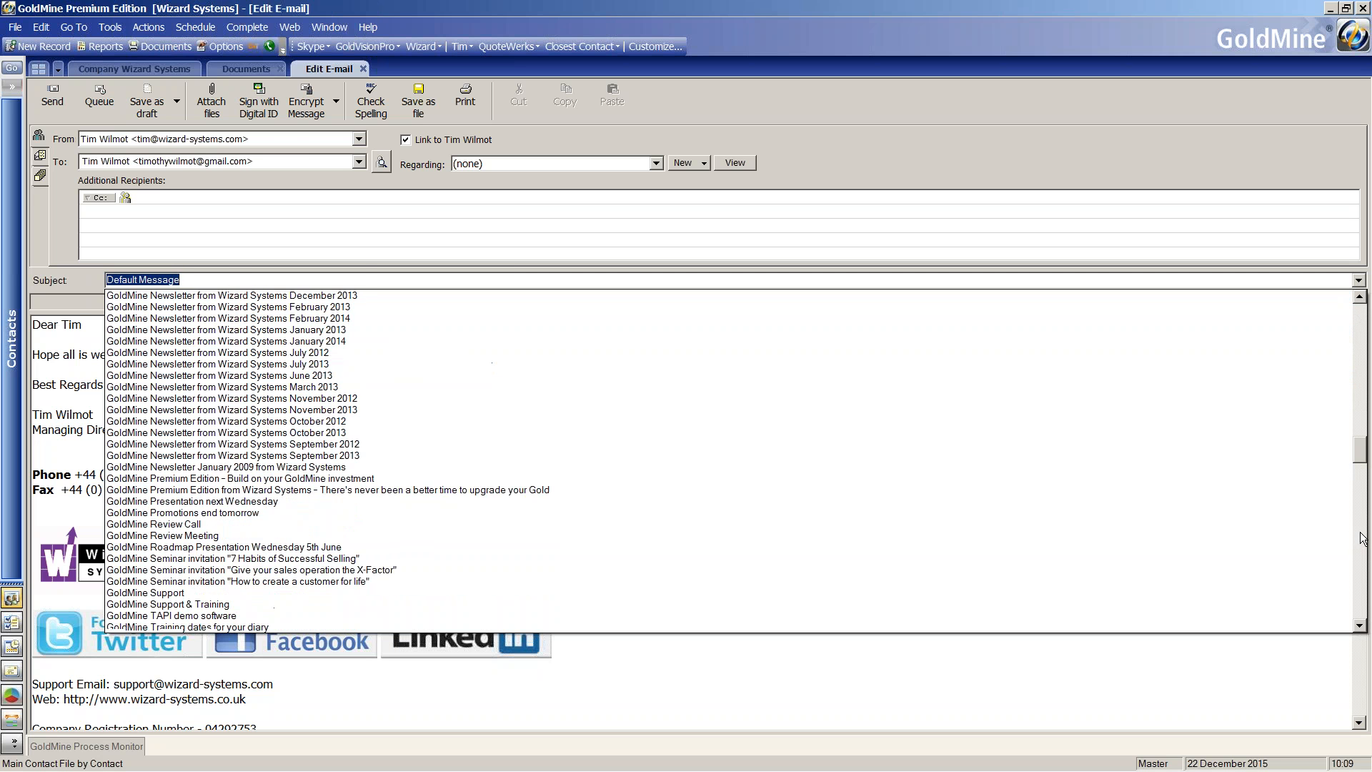
pyautogui.click(1361, 538)
pyautogui.click(1362, 538)
pyautogui.write('x')
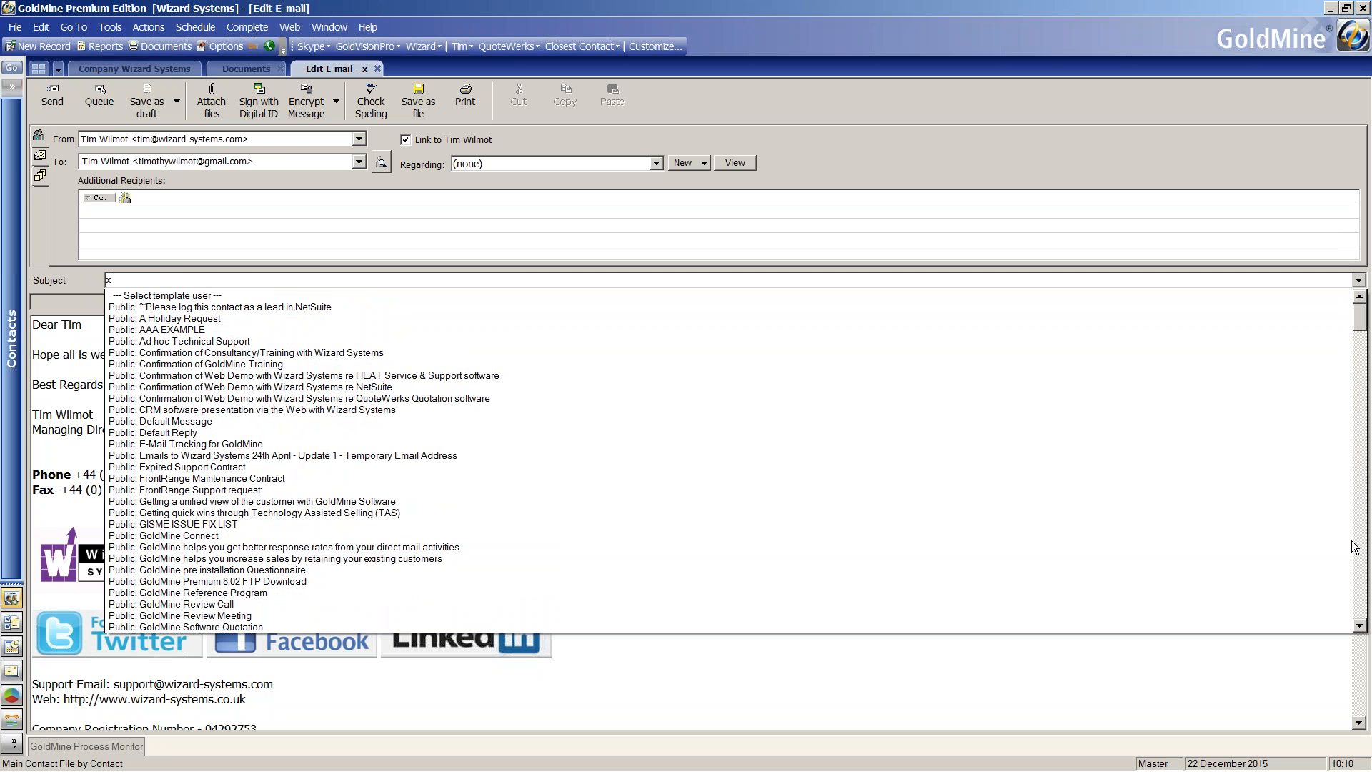
pyautogui.click(1359, 539)
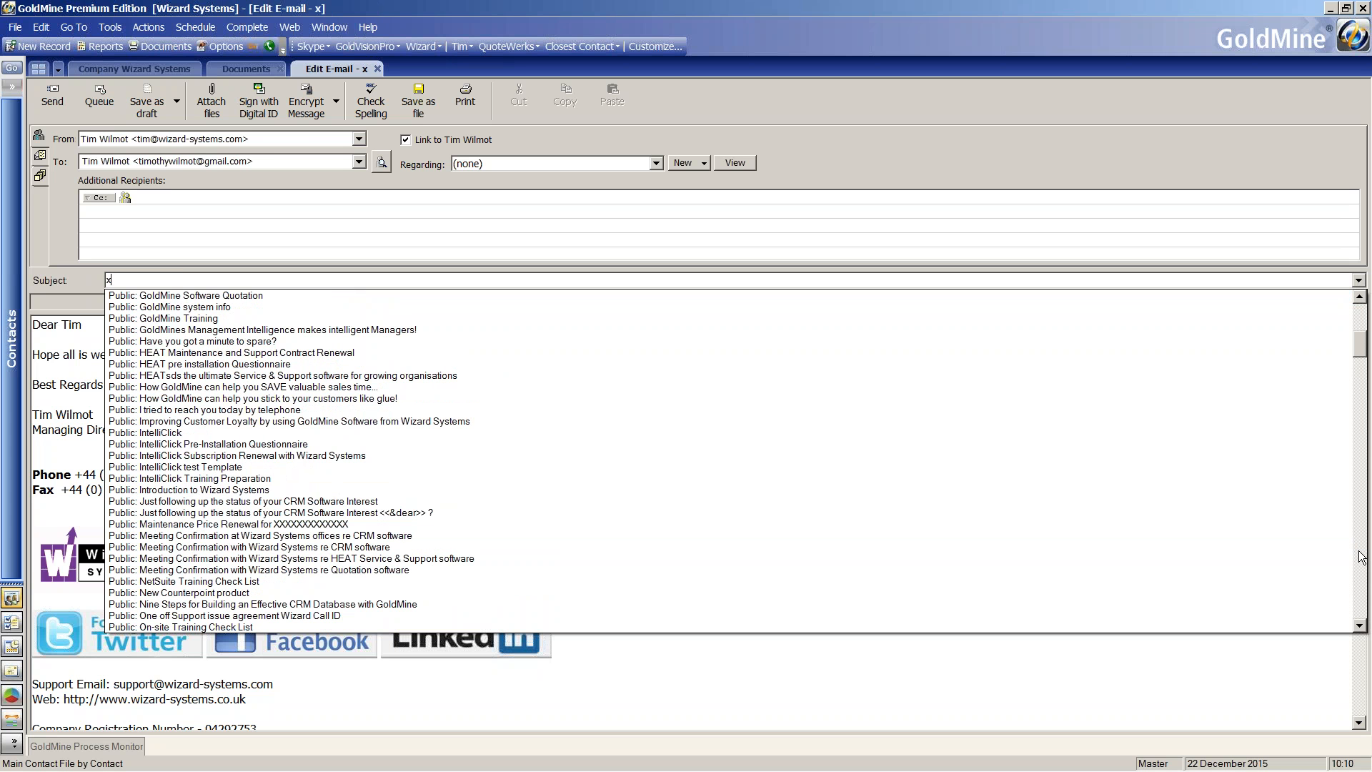
pyautogui.click(1361, 568)
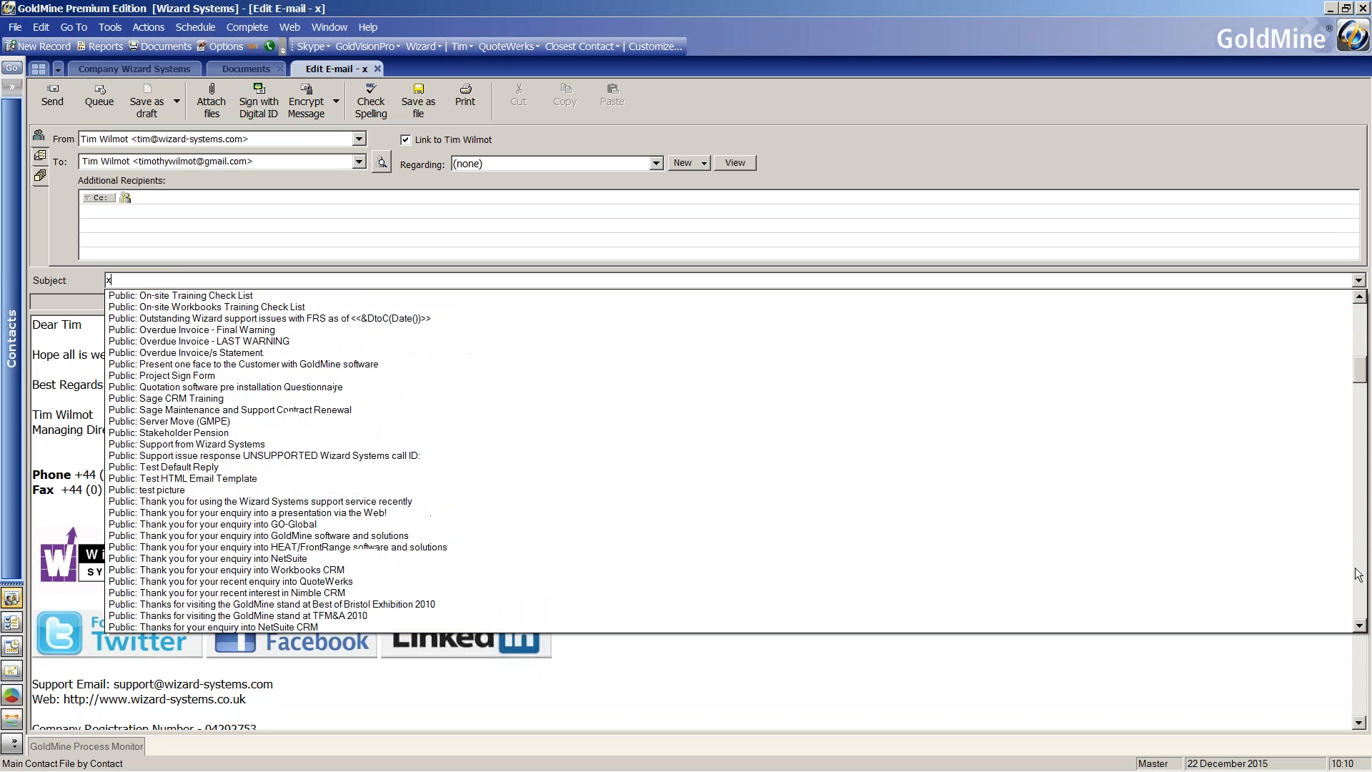
pyautogui.click(1361, 570)
pyautogui.click(1359, 572)
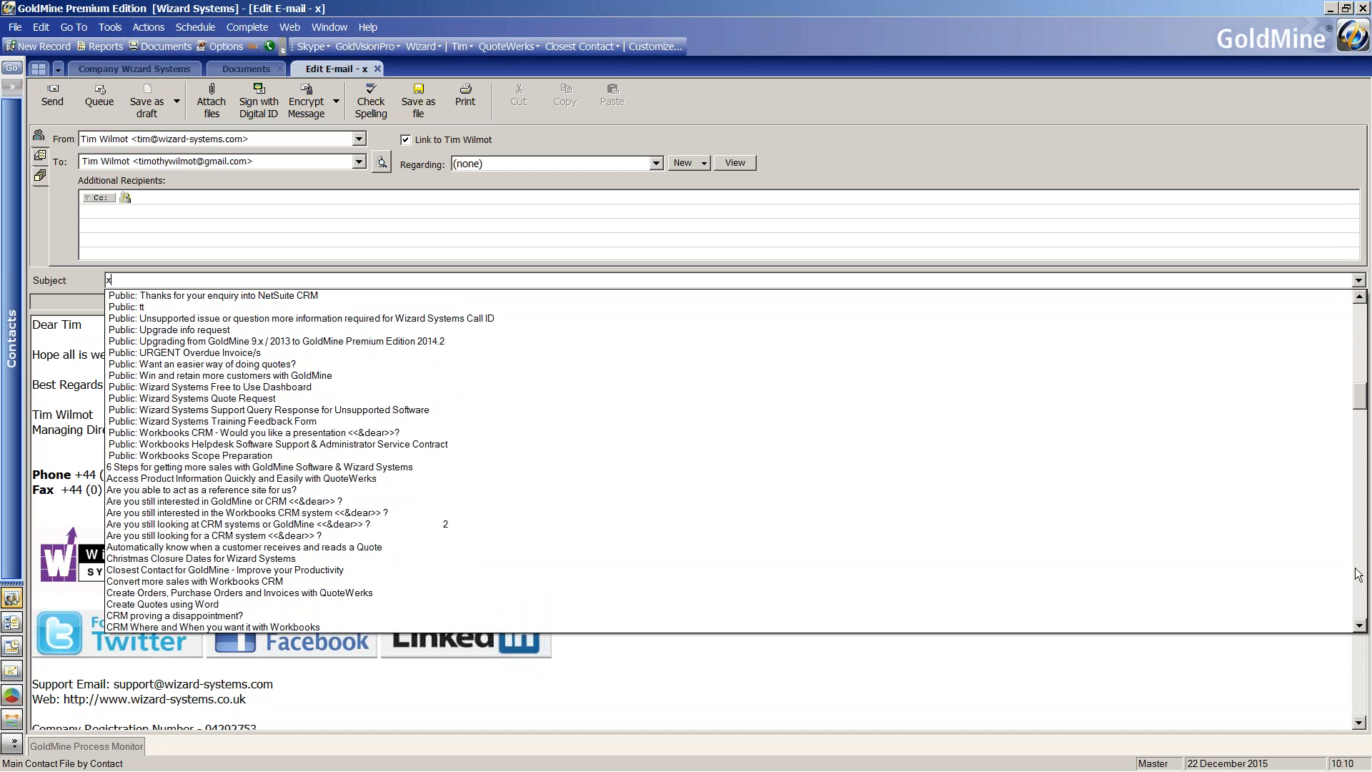
pyautogui.click(1358, 574)
pyautogui.click(1361, 583)
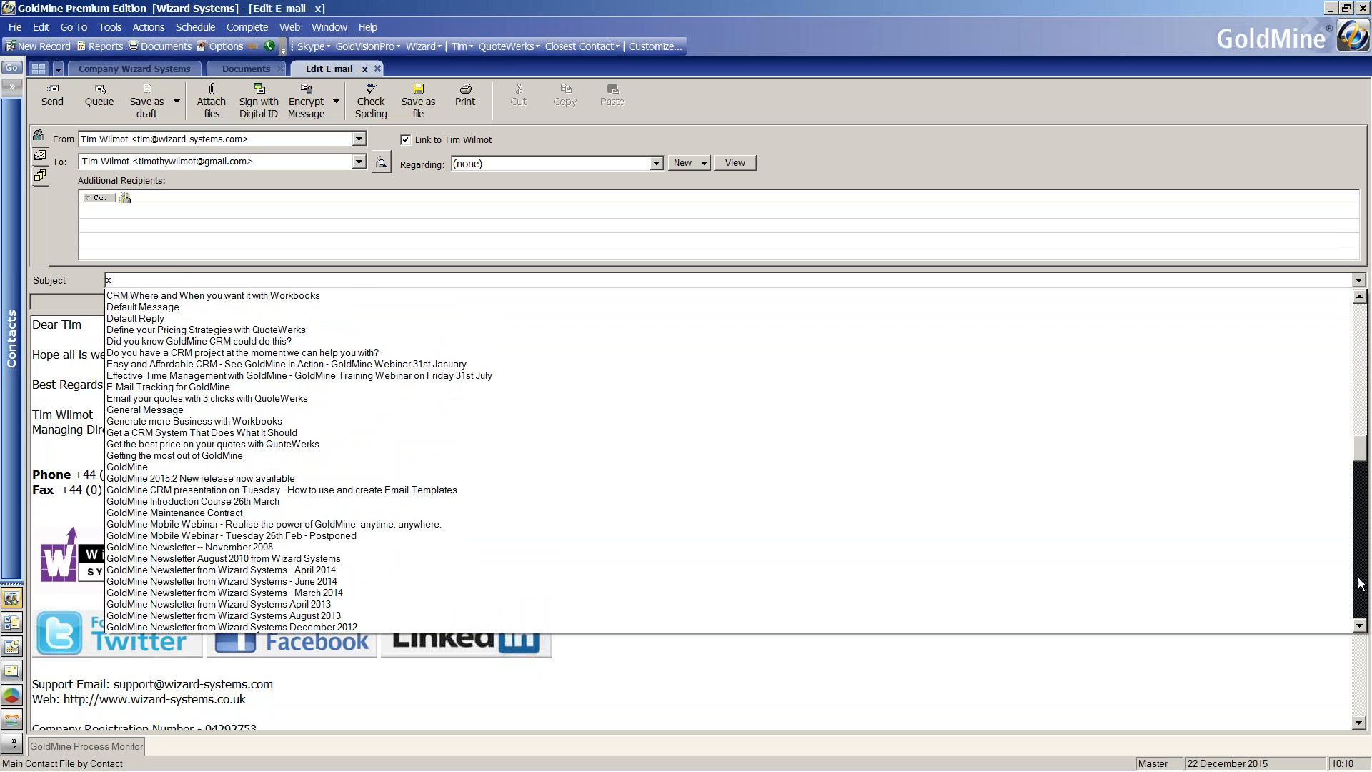
pyautogui.click(1360, 582)
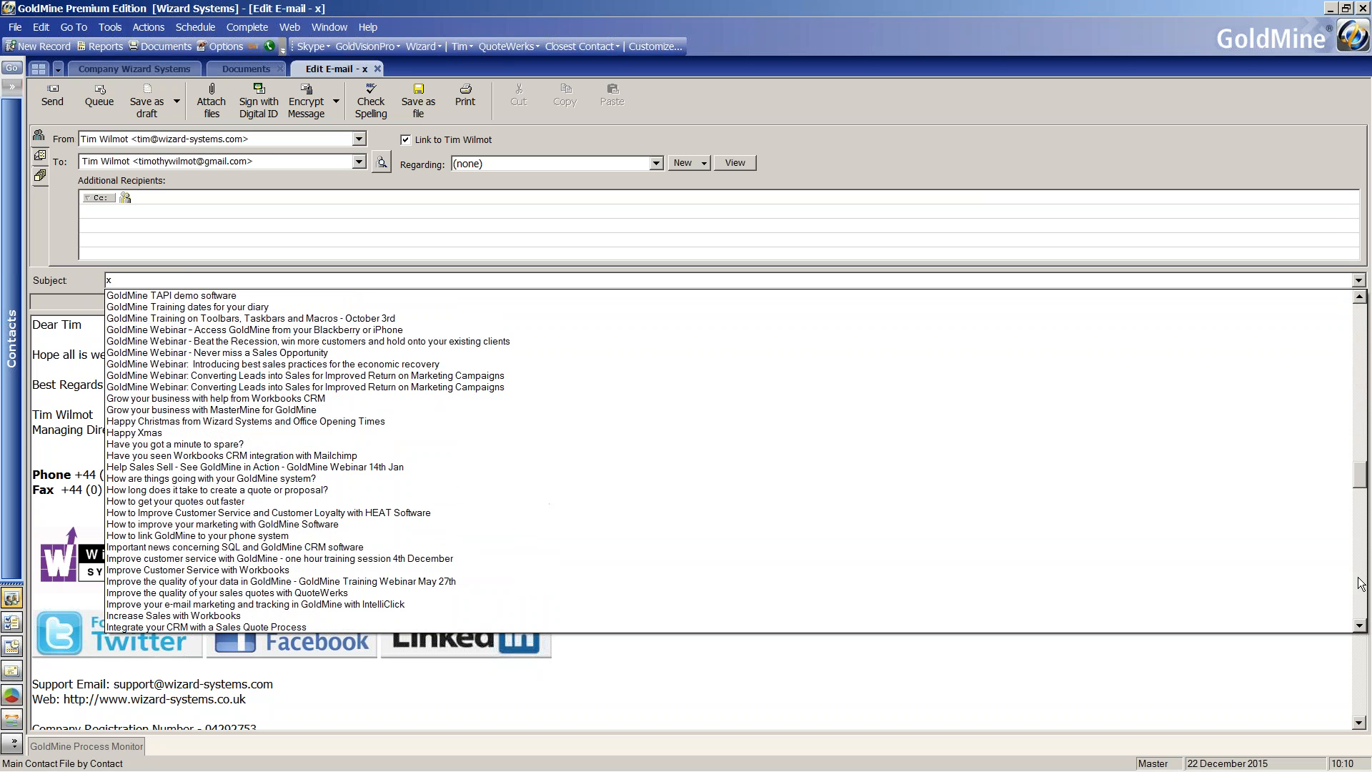
pyautogui.click(1063, 432)
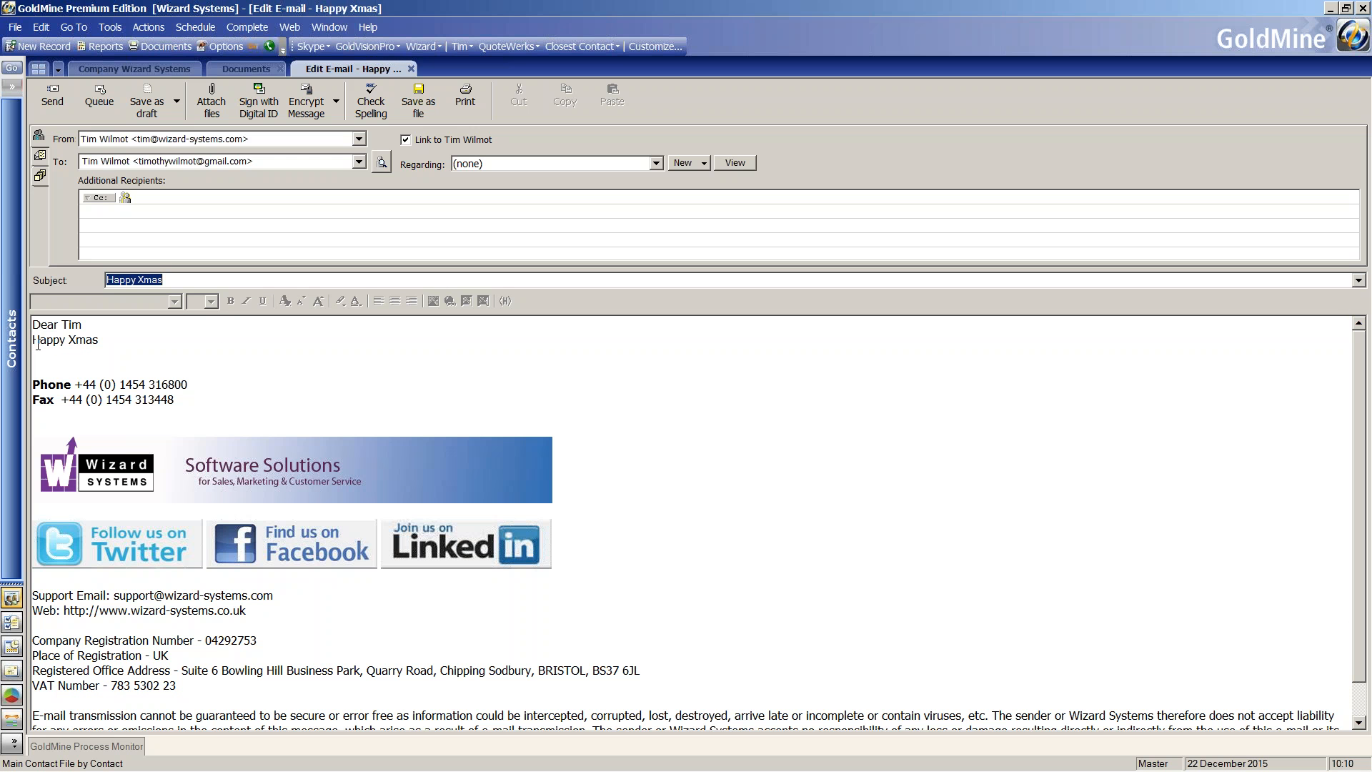
# Add a blank line between the greeting and the Happy Xmas text in the message.
pyautogui.click(86, 326)
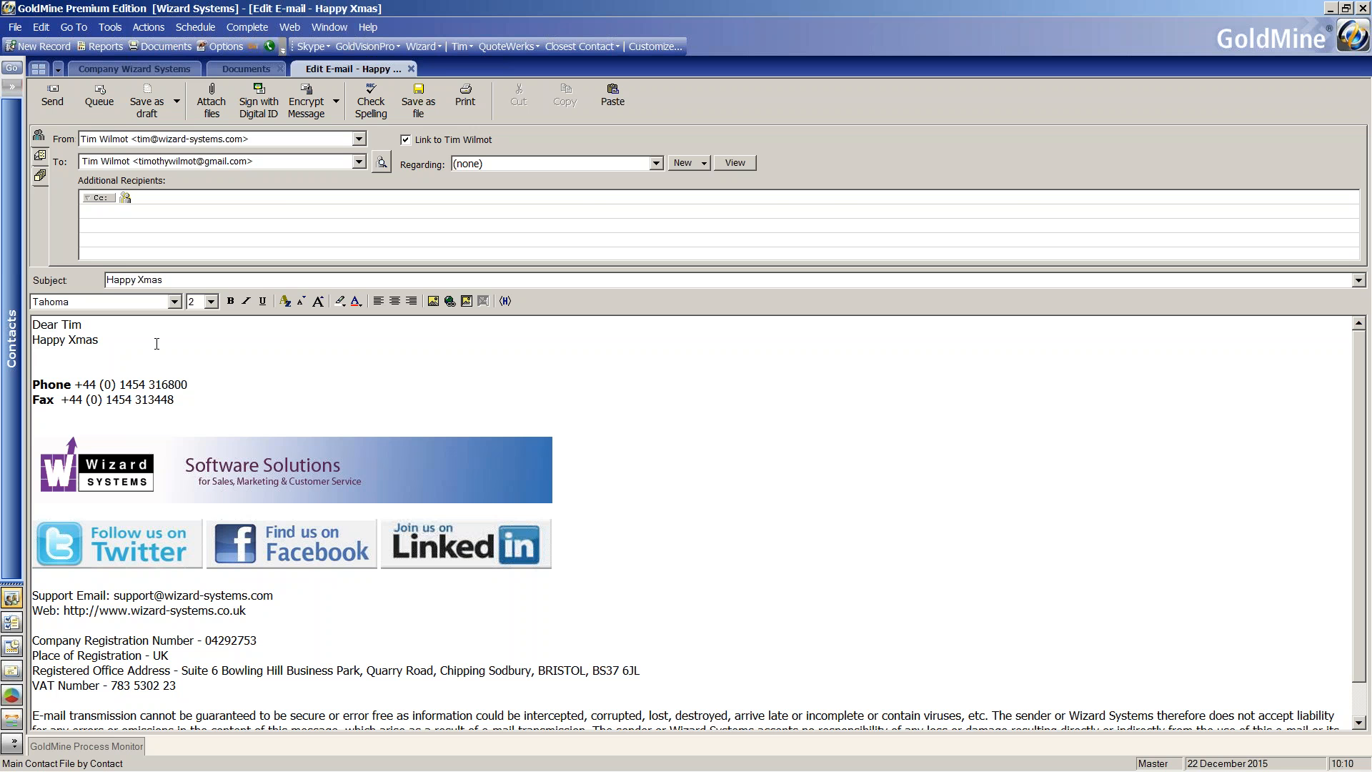
pyautogui.press('Return')
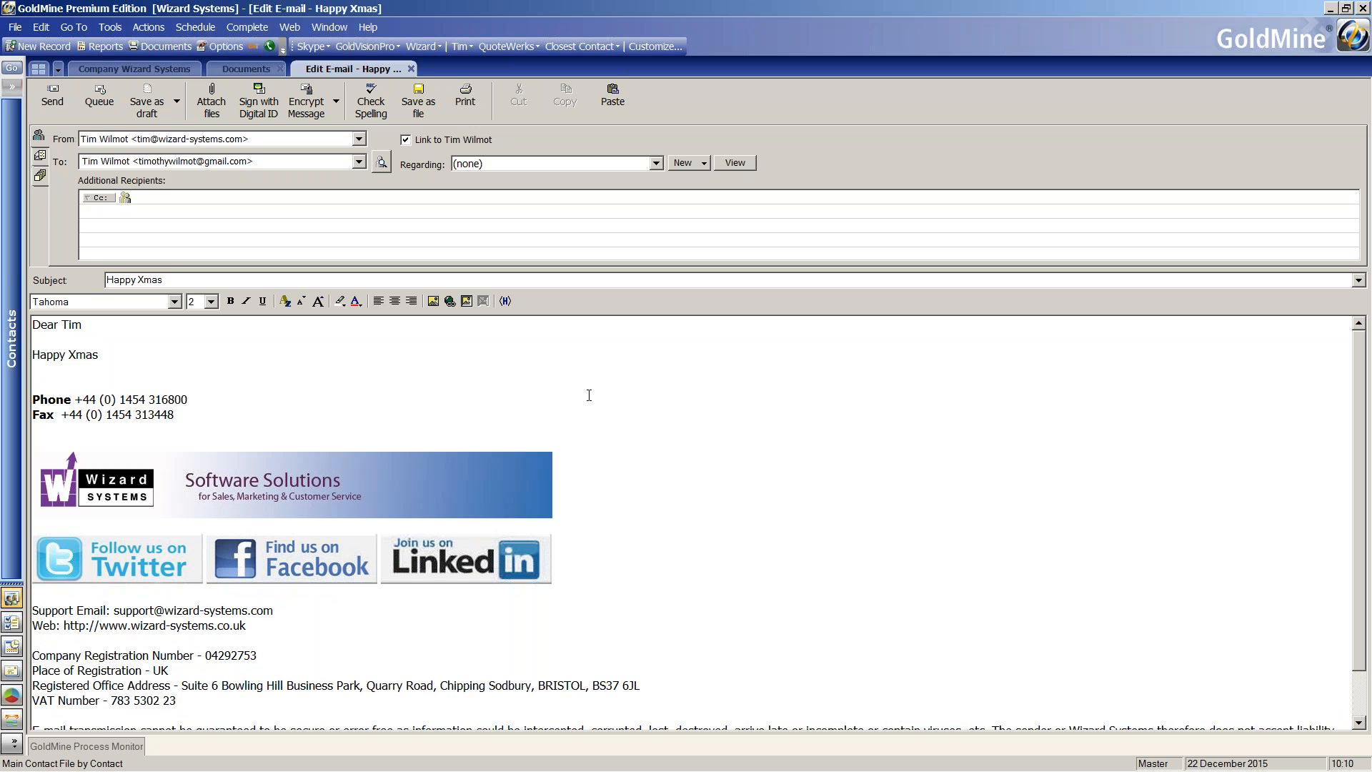
# Switch to the PowerPoint slide show and advance to the next slide.
pyautogui.hotkey('alt', 'Tab')
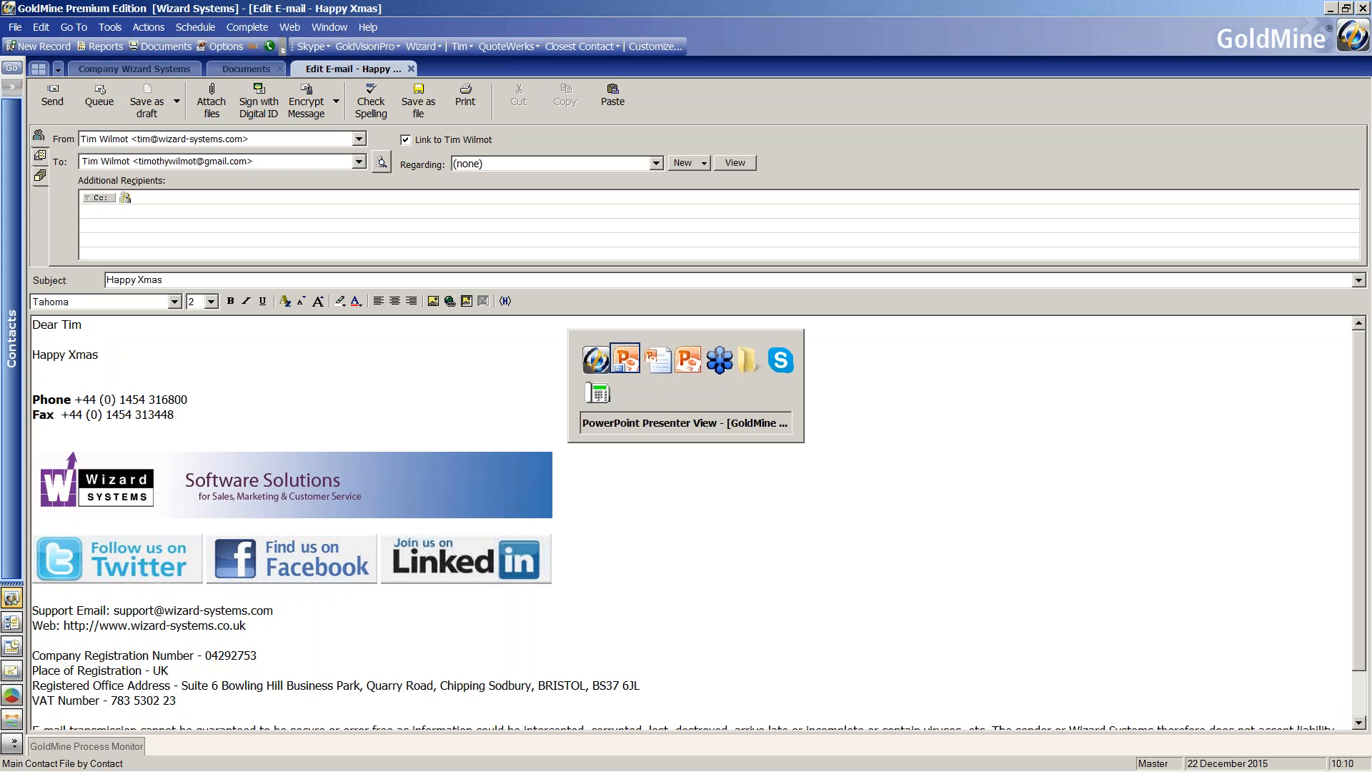
pyautogui.hotkey('alt', 'Tab')
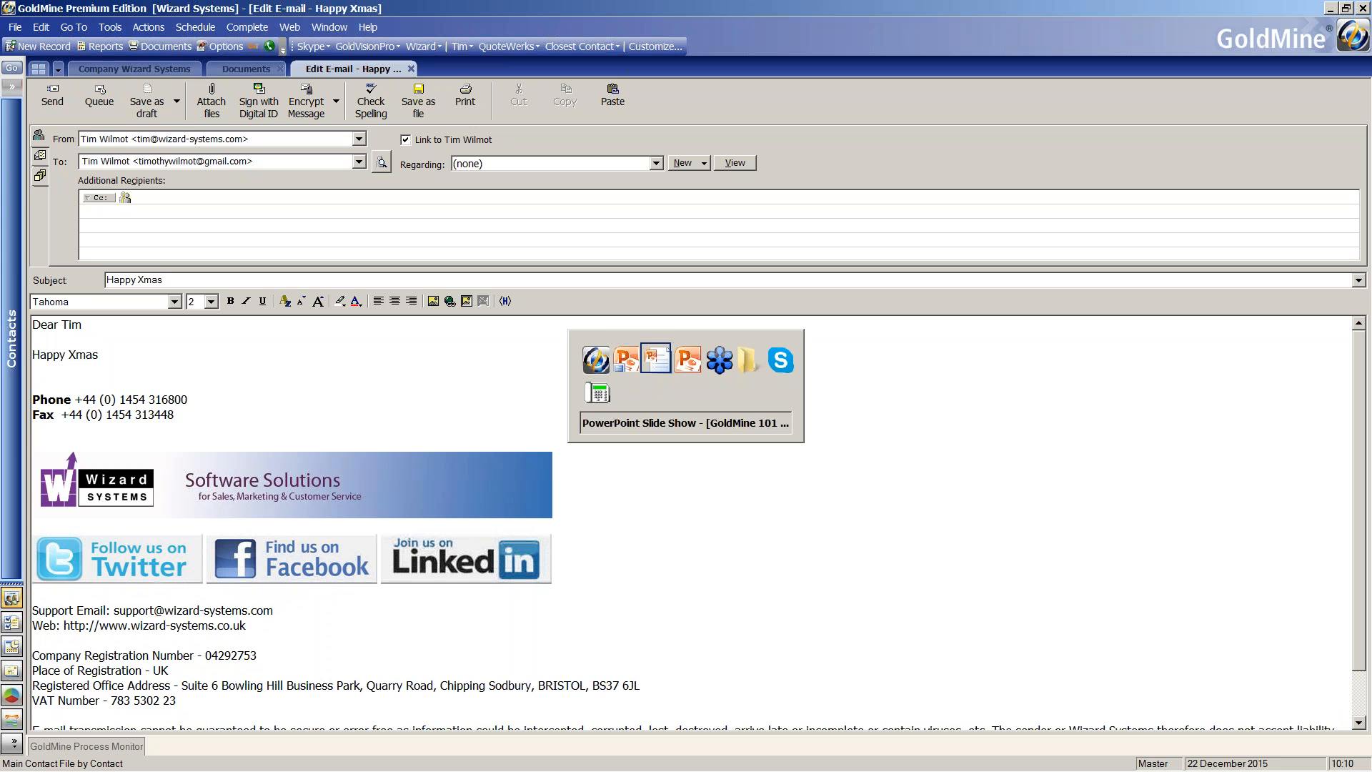
pyautogui.press('Right')
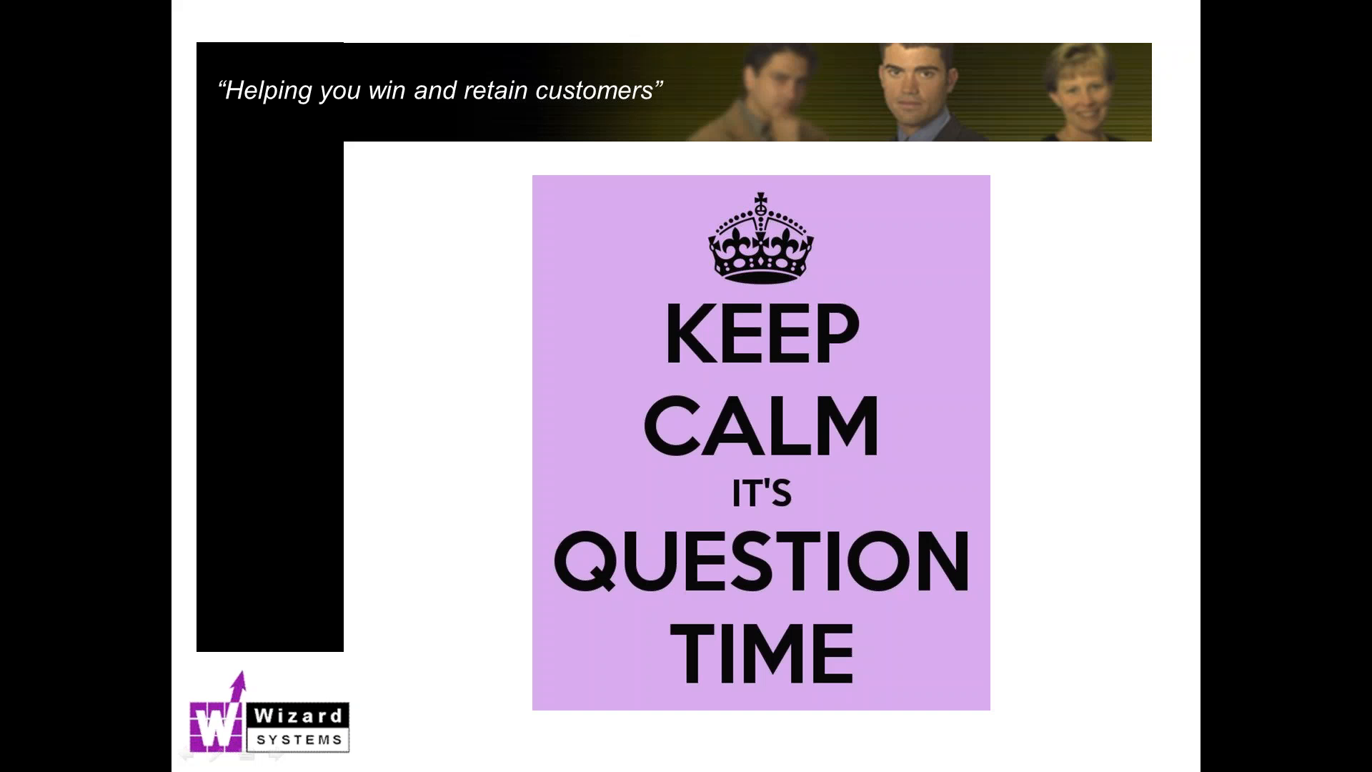